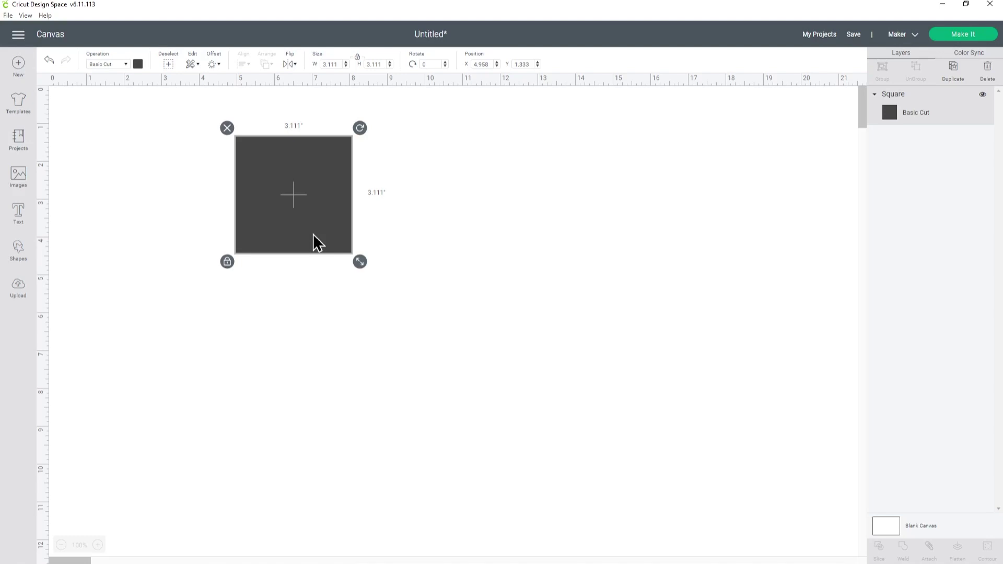
Change the measurement units to Metric in the Design Space settings.
left_click(19, 35)
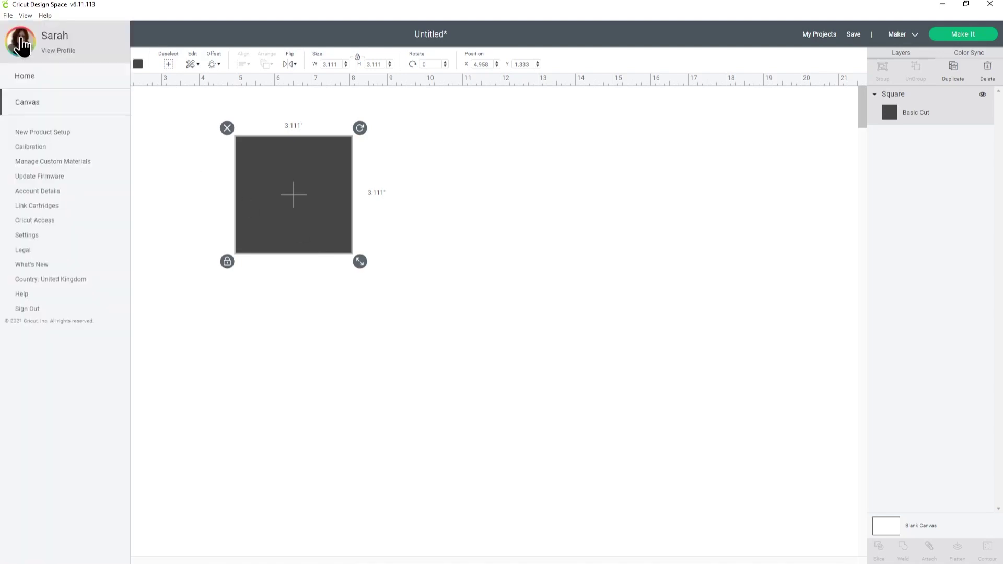
left_click(112, 107)
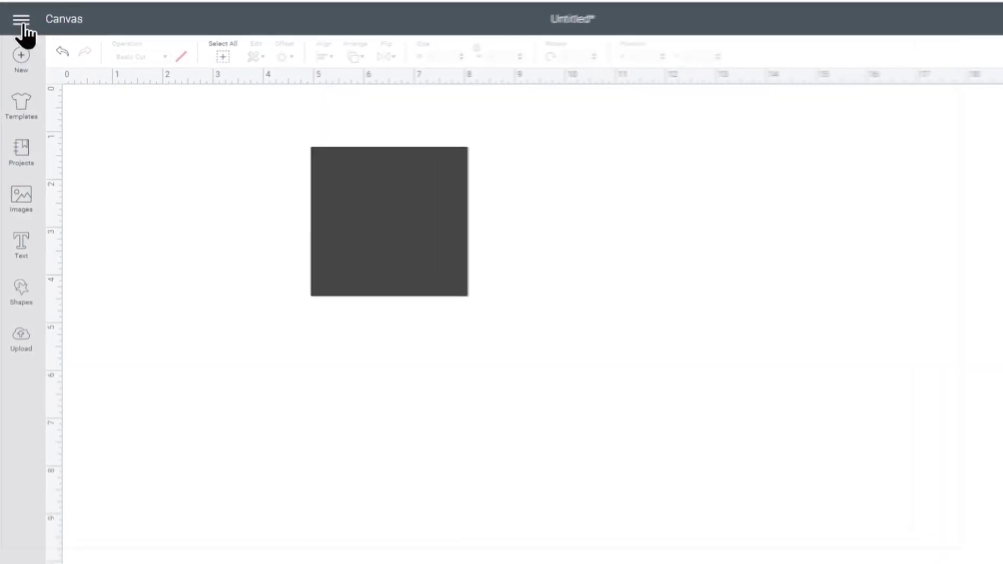
left_click(21, 23)
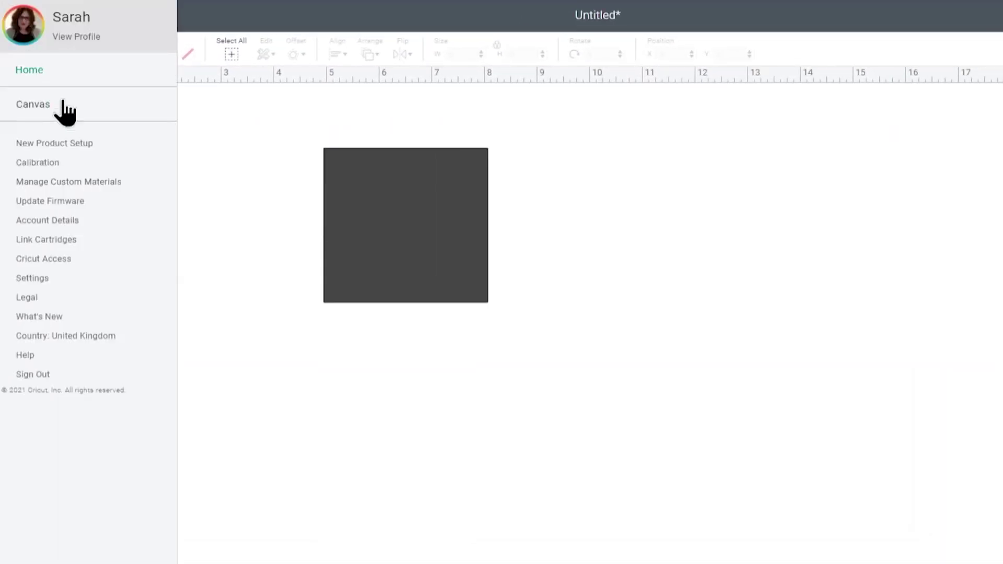
left_click(48, 279)
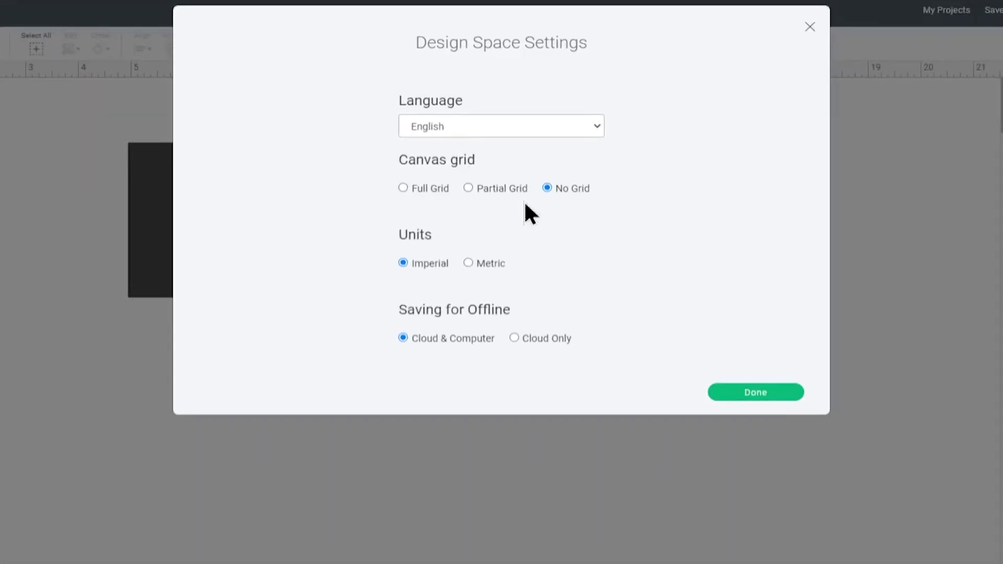
left_click(482, 264)
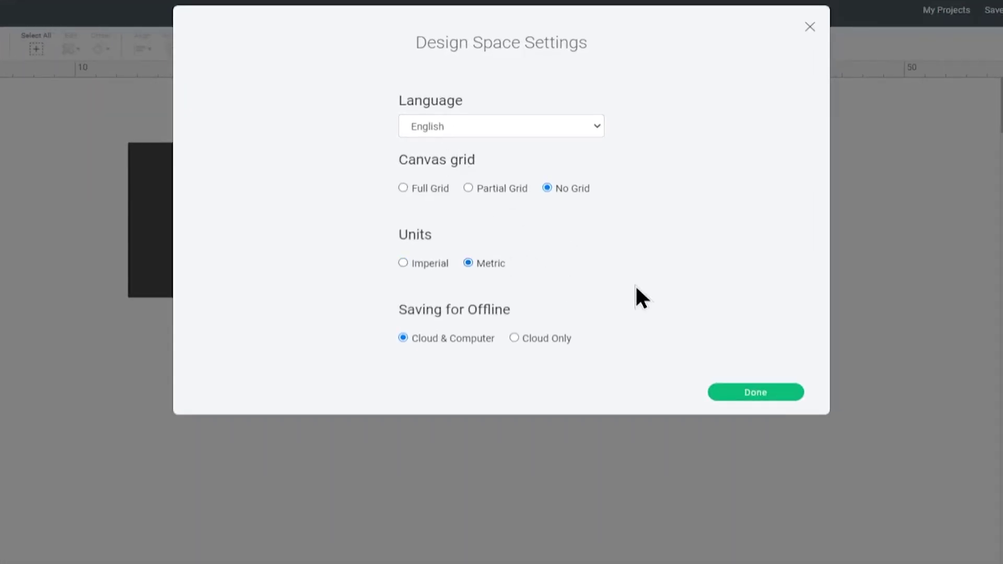
left_click(760, 386)
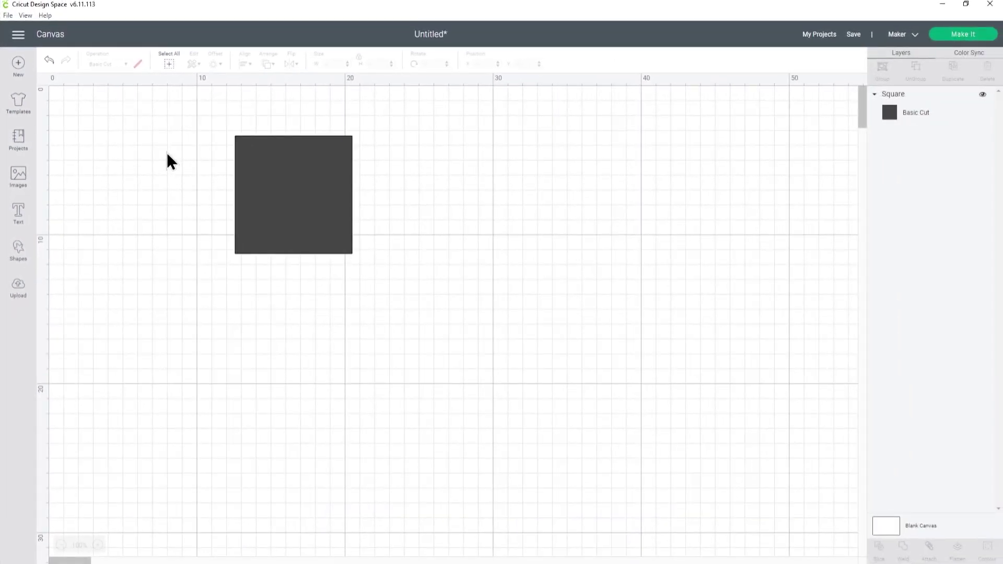
Unlock the square's proportions, set it to 21 cm wide by 29.7 cm high, and move it near the canvas's upper edge.
left_click_drag(294, 174, 274, 170)
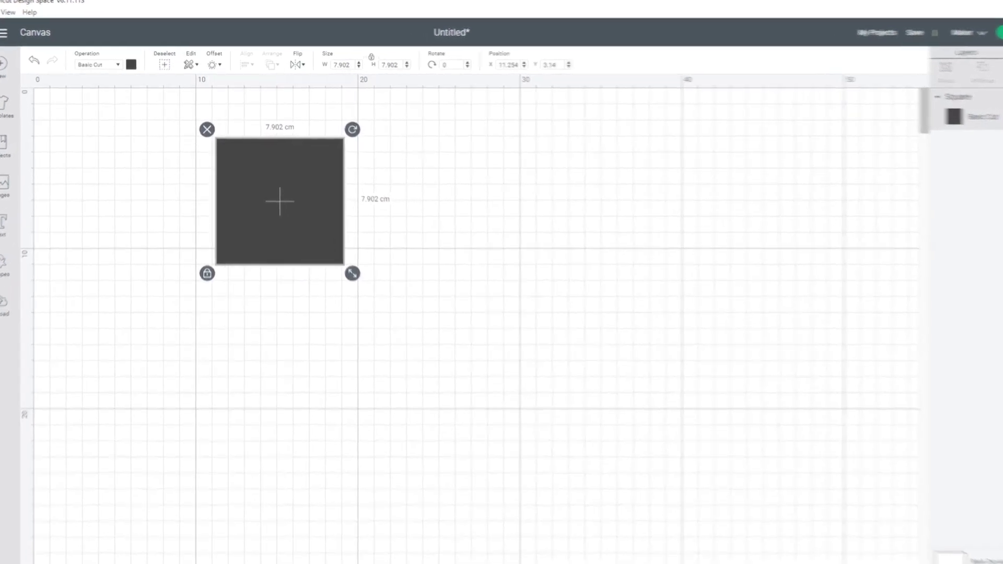
left_click_drag(278, 193, 268, 189)
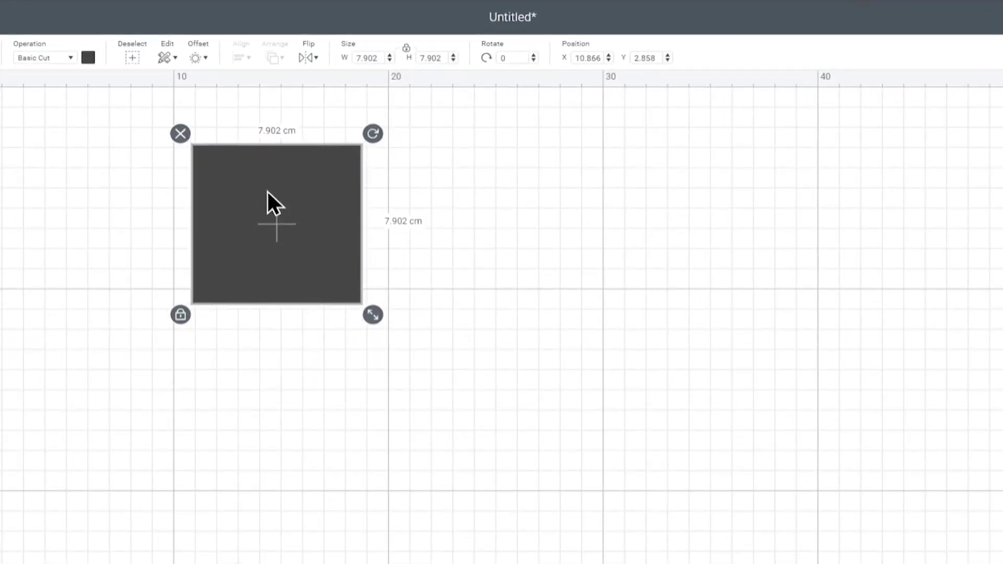
left_click(406, 49)
left_click(377, 59)
type("21")
left_click(417, 60)
type("29.7")
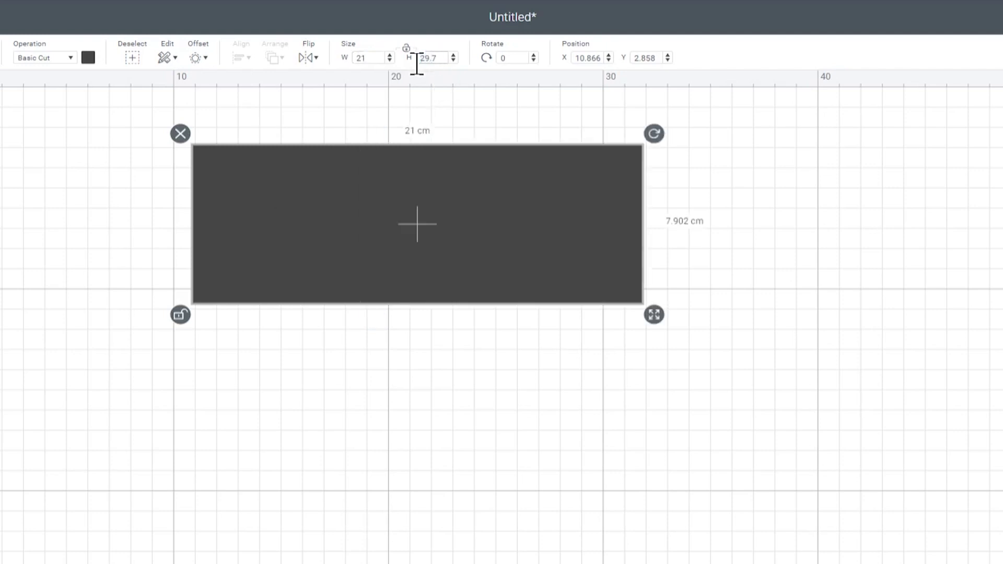
key("Return")
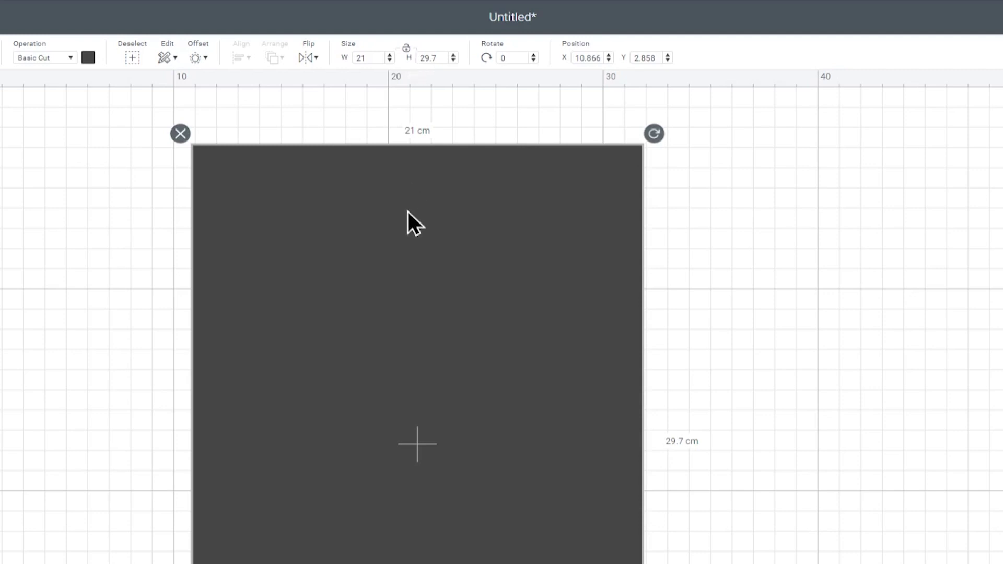
left_click_drag(407, 211, 399, 185)
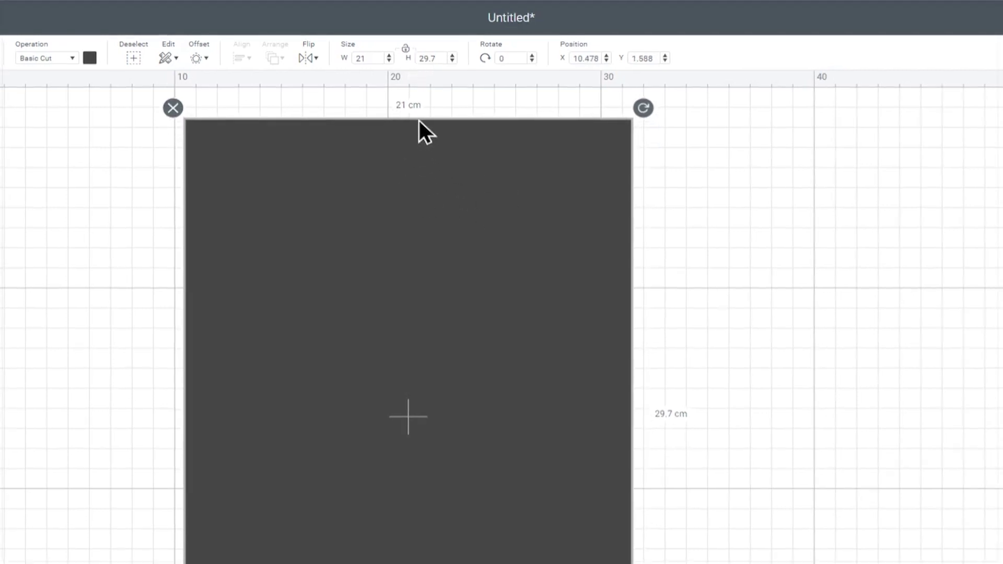
left_click_drag(409, 159, 404, 156)
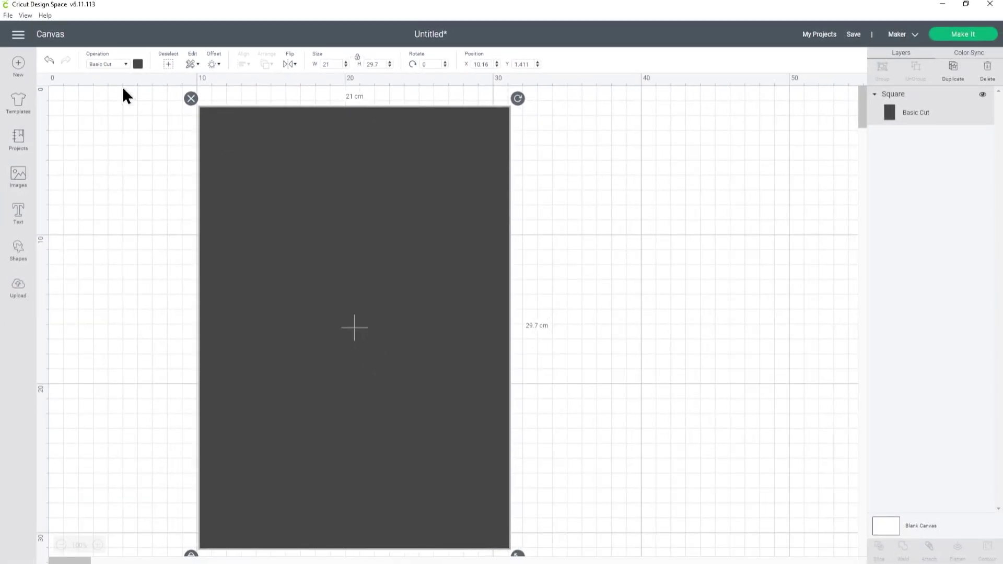
Switch the measurement units back to Imperial in the settings and turn off the canvas grid.
left_click(21, 35)
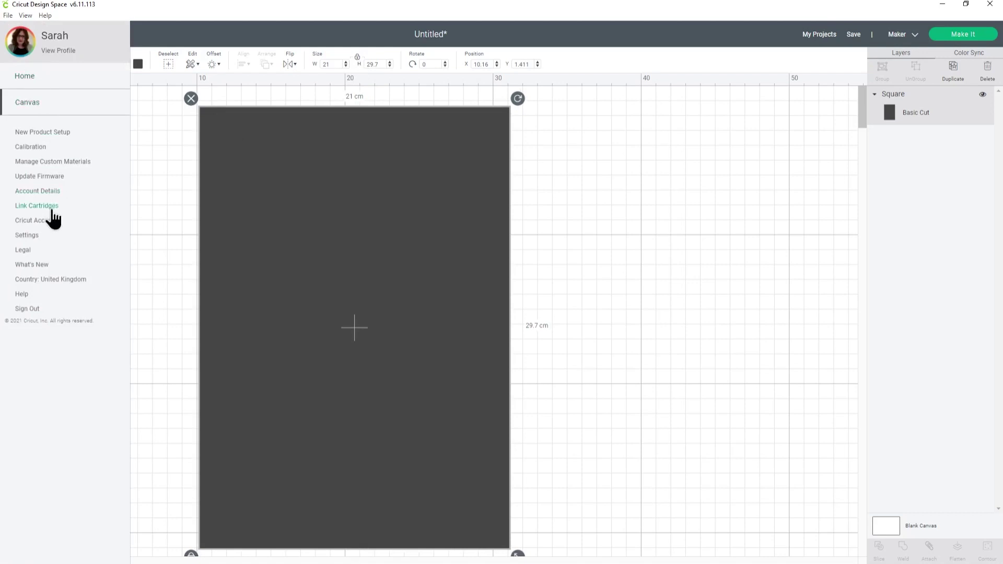
left_click(30, 236)
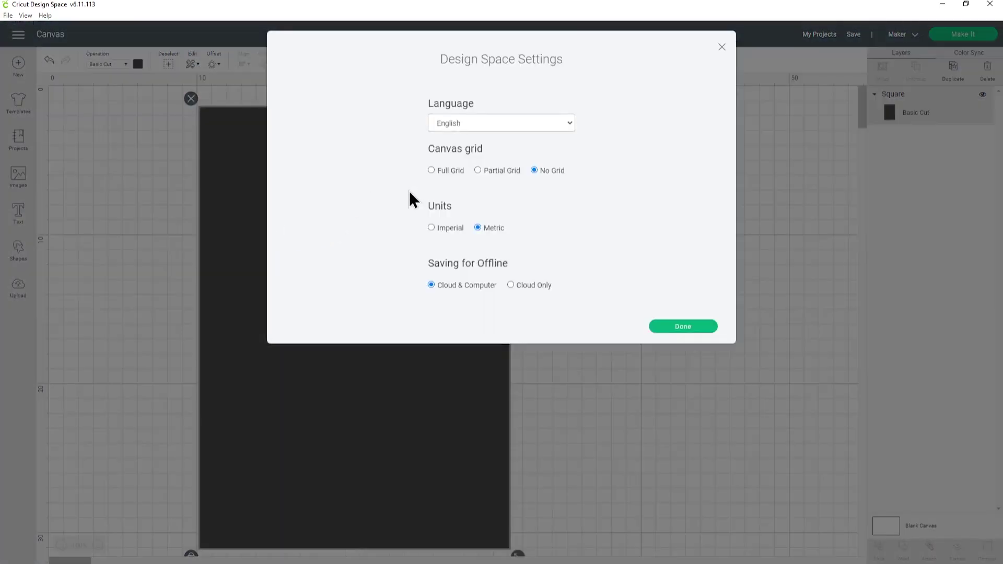
left_click(431, 228)
left_click(679, 325)
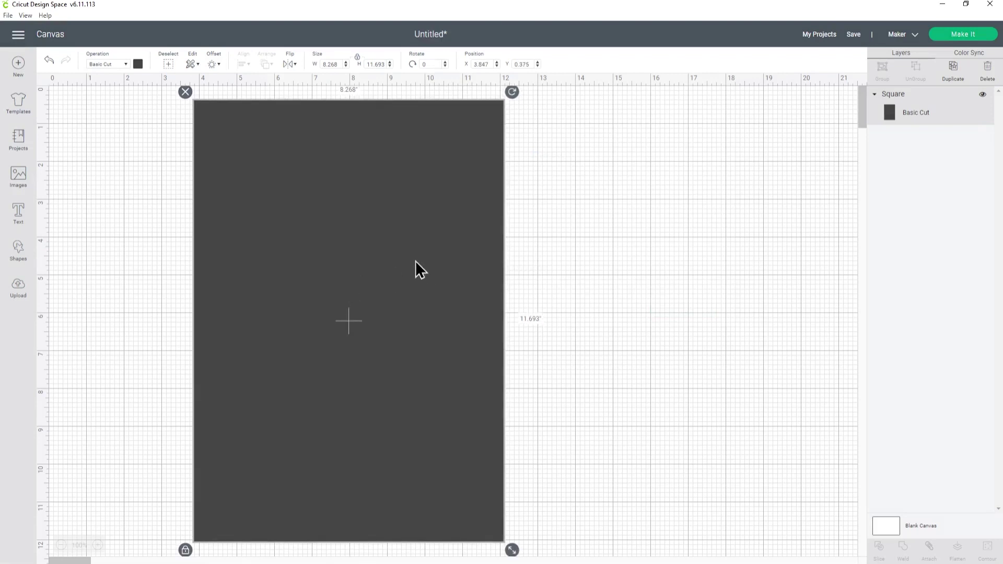
left_click(43, 81)
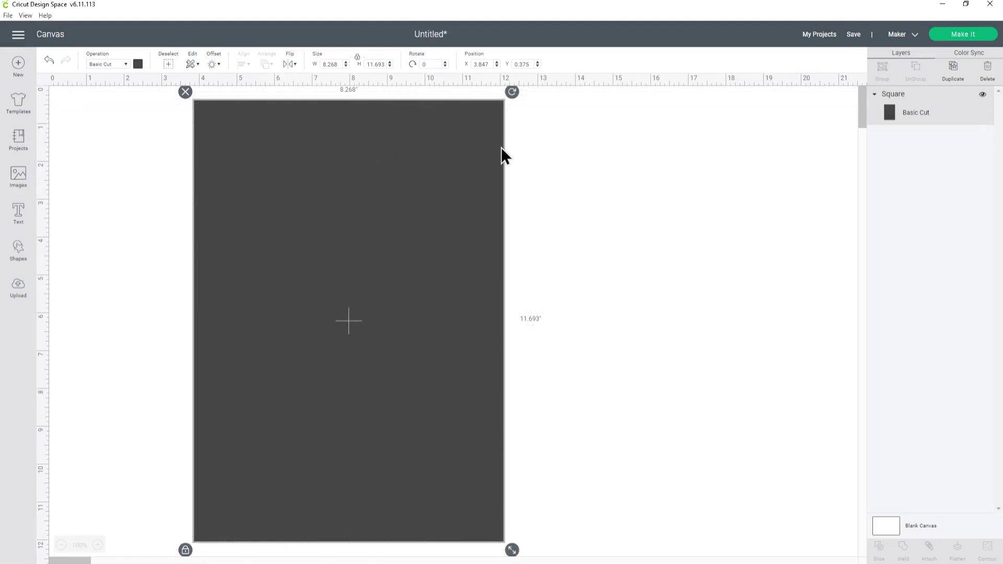
Nudge the rectangle slightly down and recolour it light blue from the material colours.
left_click_drag(407, 178, 407, 182)
left_click(583, 210)
left_click(381, 198)
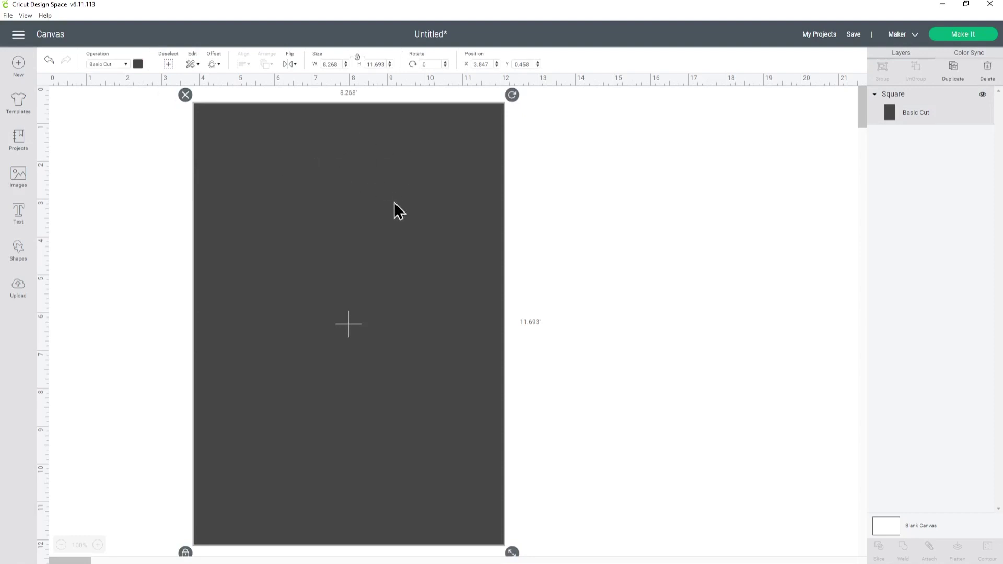
left_click(138, 65)
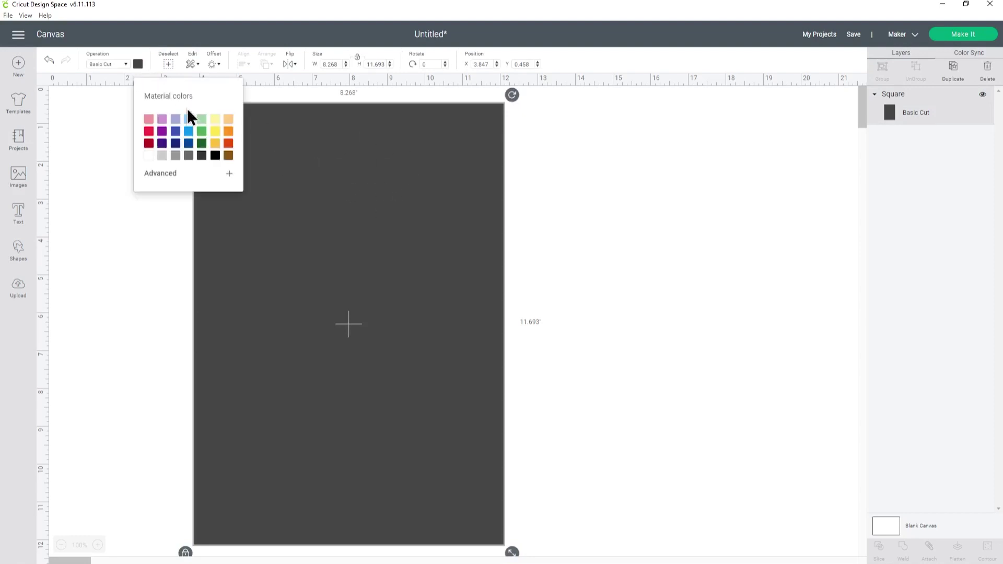
left_click(189, 129)
left_click(612, 272)
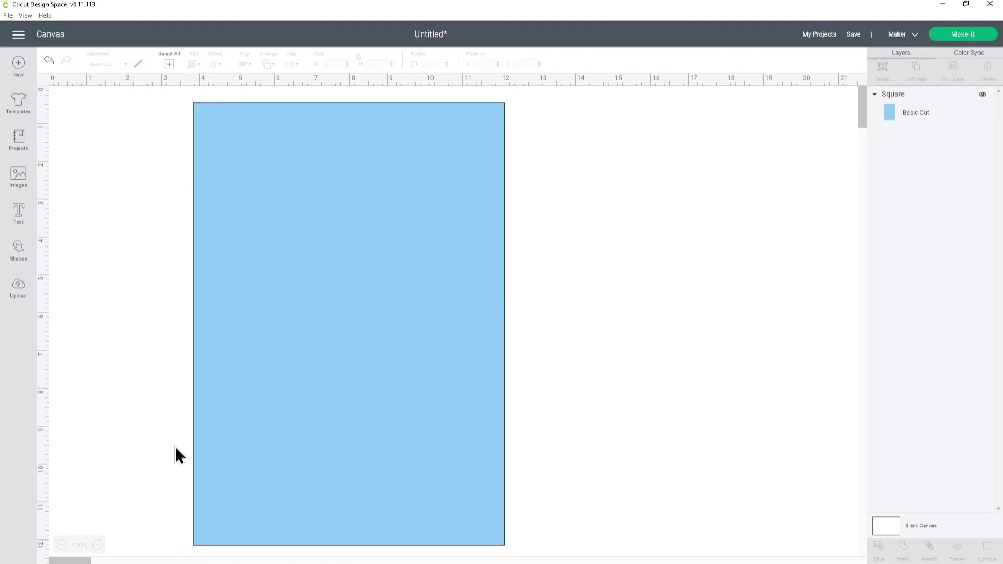
Reposition the blue rectangle on the canvas at about X 4.8, Y 1.65 inches.
left_click(61, 545)
left_click_drag(256, 334, 209, 348)
left_click(416, 334)
left_click_drag(280, 261, 350, 277)
left_click(507, 243)
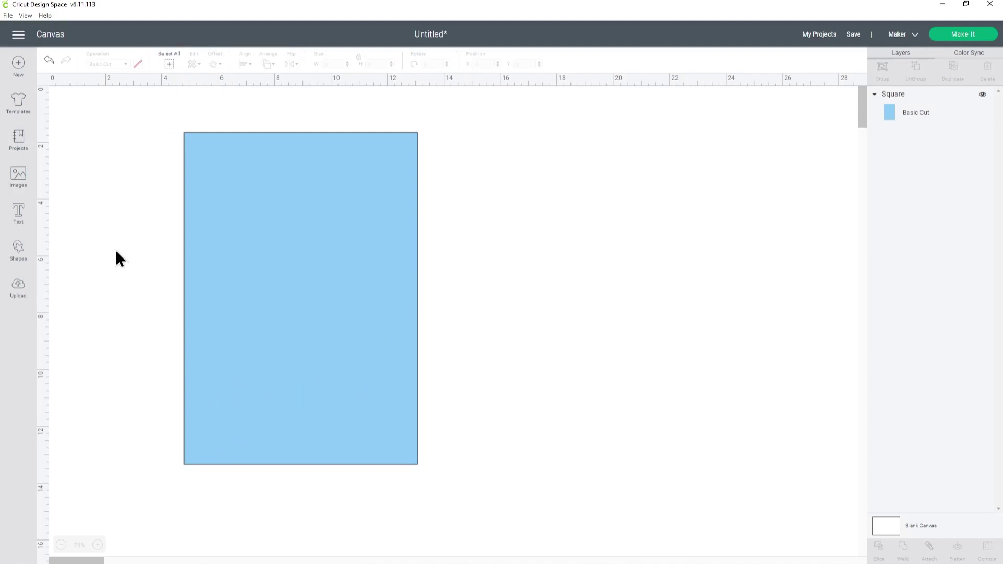
Search the image library for "fence", select the green field image with the brown fence, and show its details.
left_click(23, 180)
left_click(459, 97)
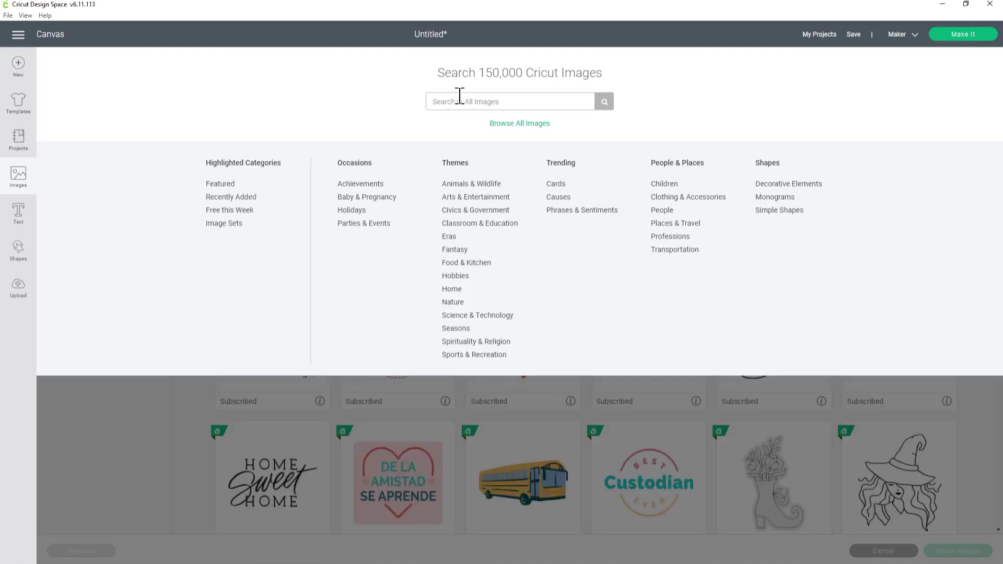
type("fence")
key("Return")
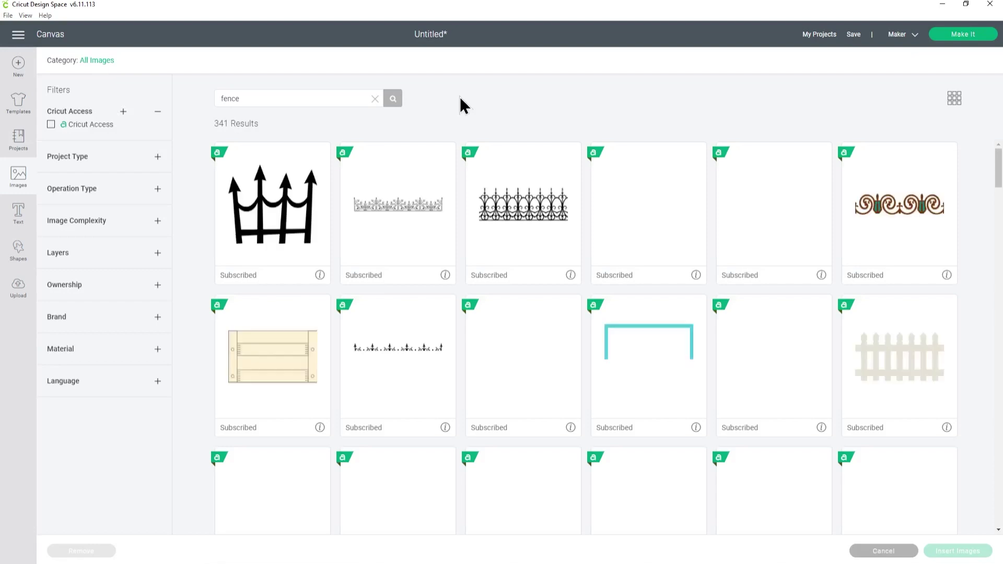
scroll(554, 193, "down", 10)
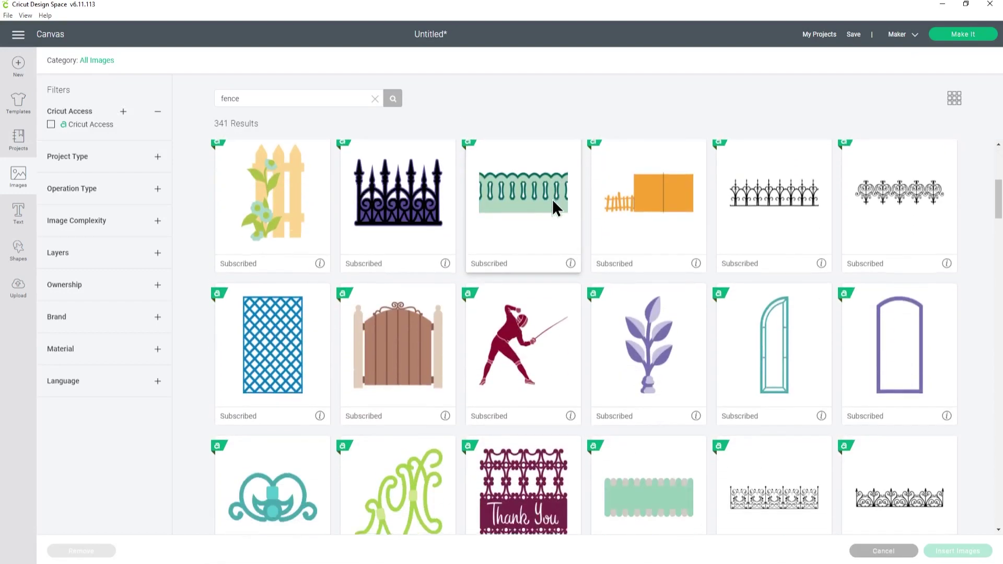
scroll(527, 211, "down", 12)
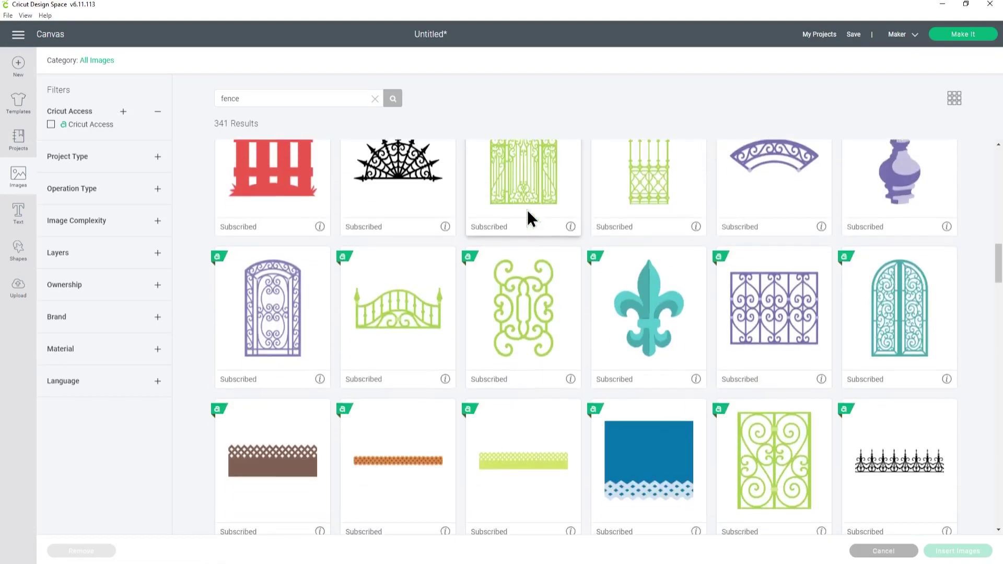
scroll(528, 211, "down", 15)
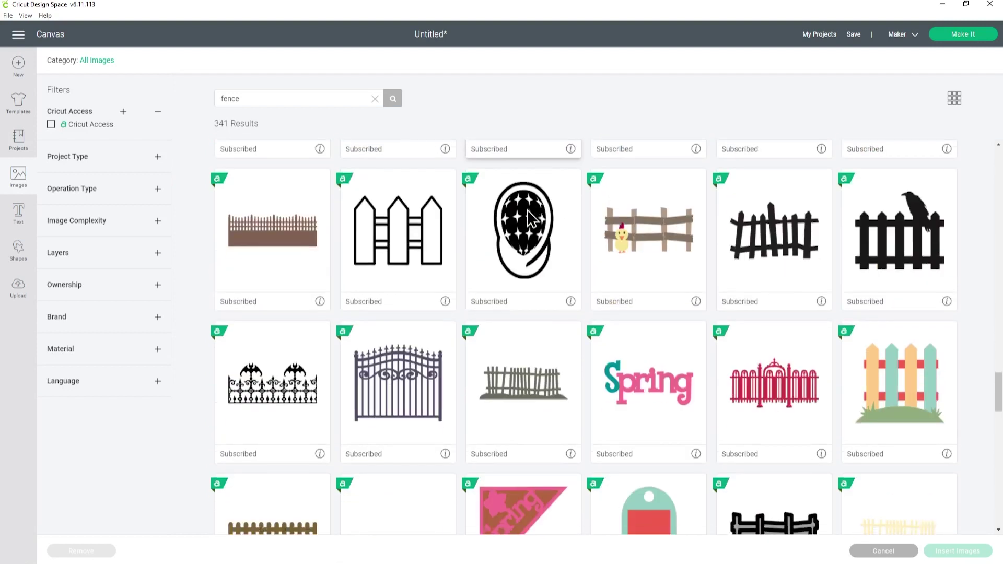
scroll(528, 214, "down", 10)
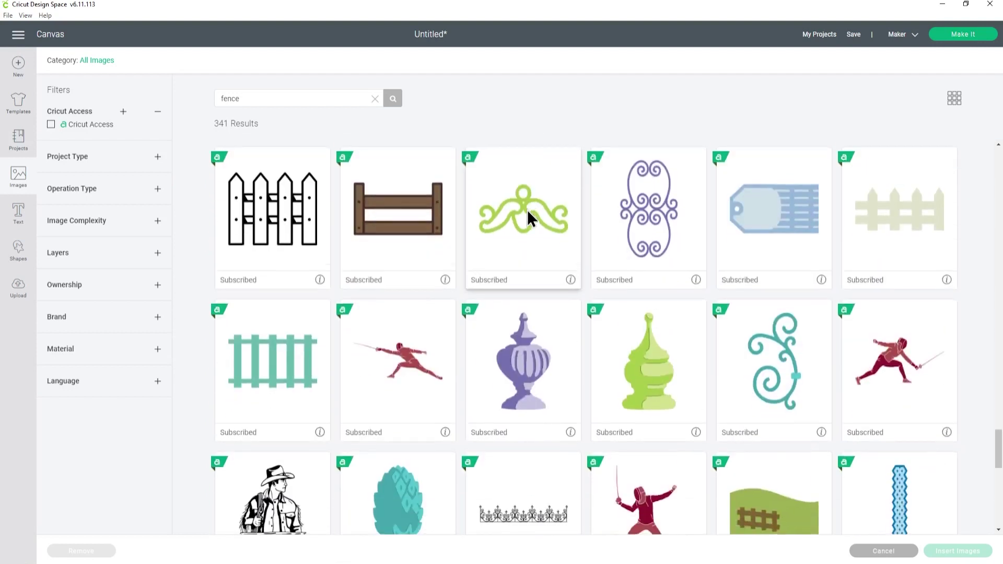
left_click(763, 284)
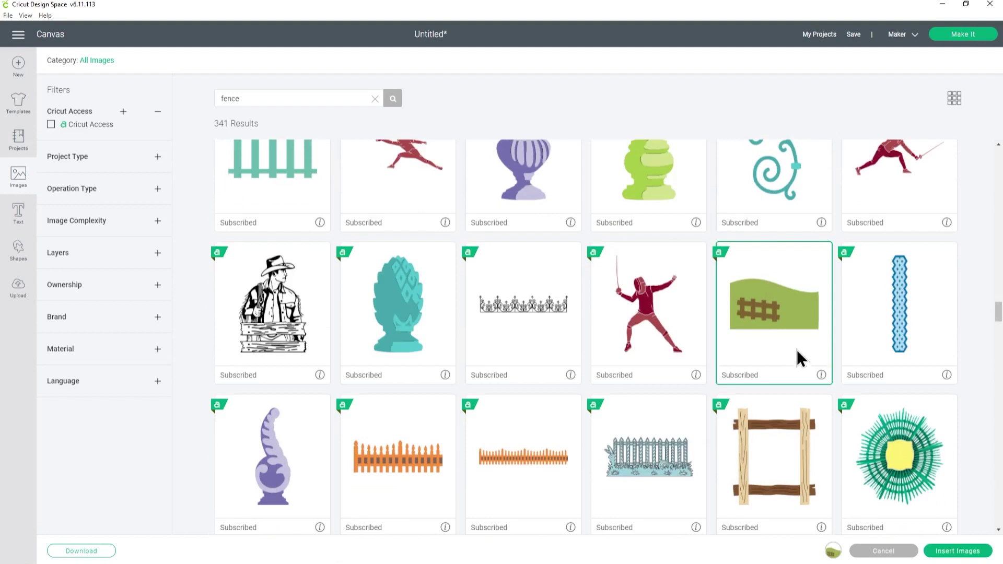
left_click(819, 376)
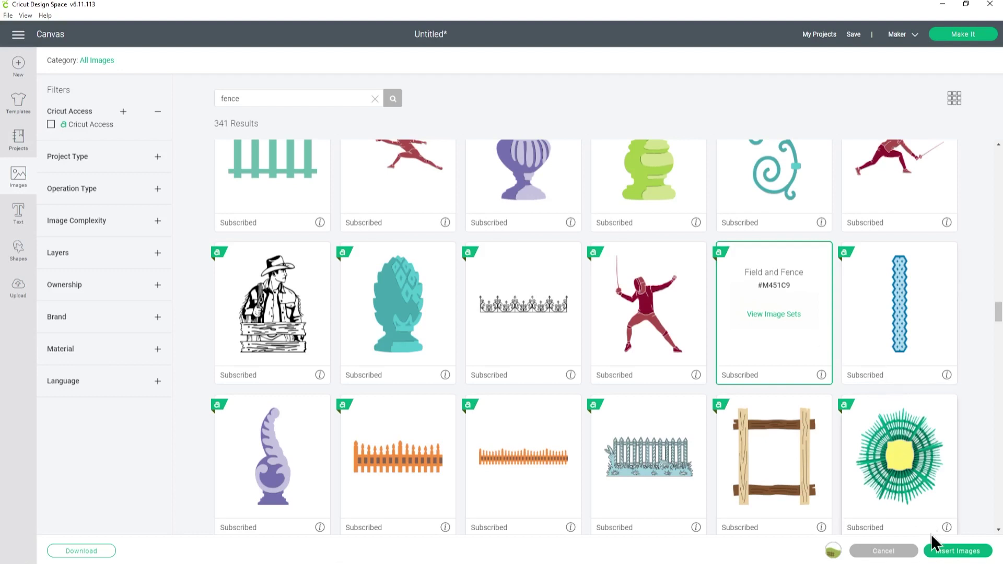
Insert the Field and Fence image and place it on the empty canvas to the right of the blue rectangle.
left_click(951, 551)
left_click_drag(230, 172, 572, 240)
left_click(625, 366)
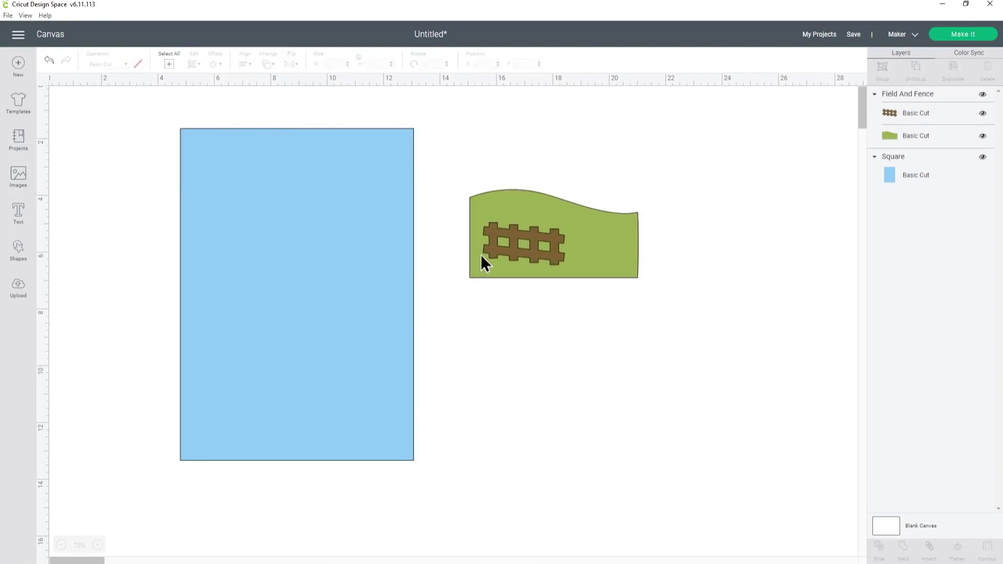
Delete the brown fence layer from the Field and Fence image and shift the remaining green field slightly down.
left_click(891, 115)
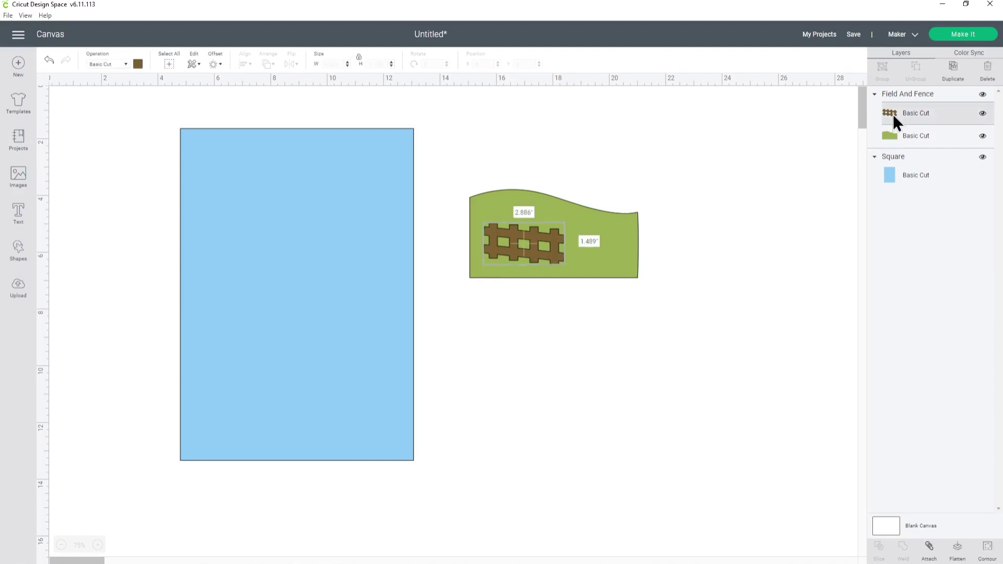
key("Delete")
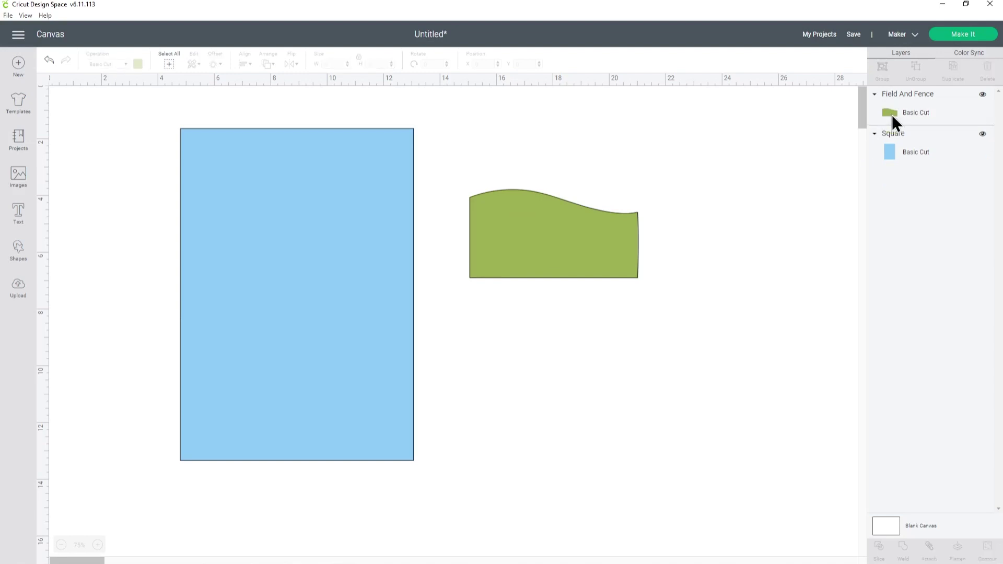
left_click_drag(554, 252, 560, 258)
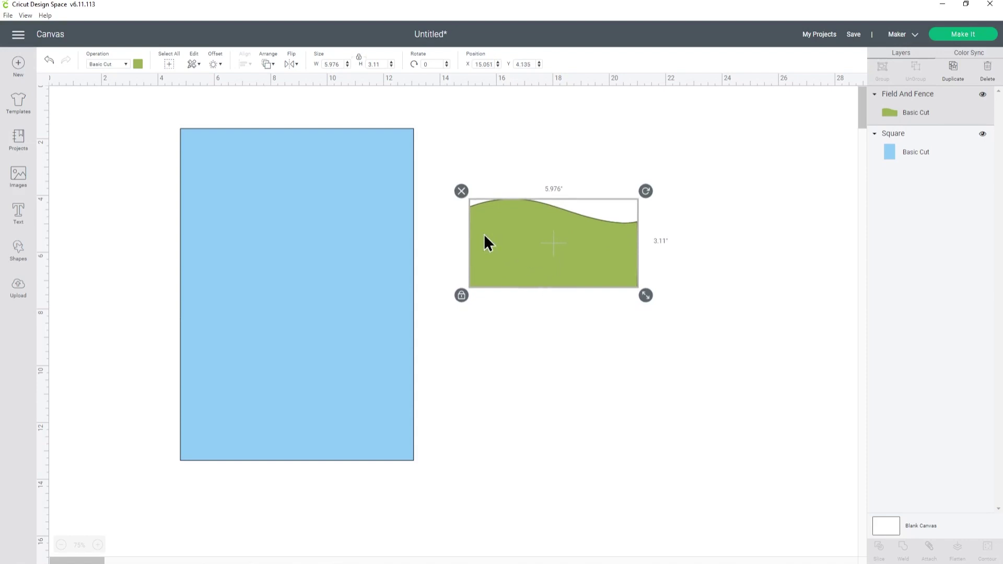
Set the green field's width to 8.268 inches, copied from the blue rectangle, and place it along the rectangle's bottom edge.
left_click(364, 192)
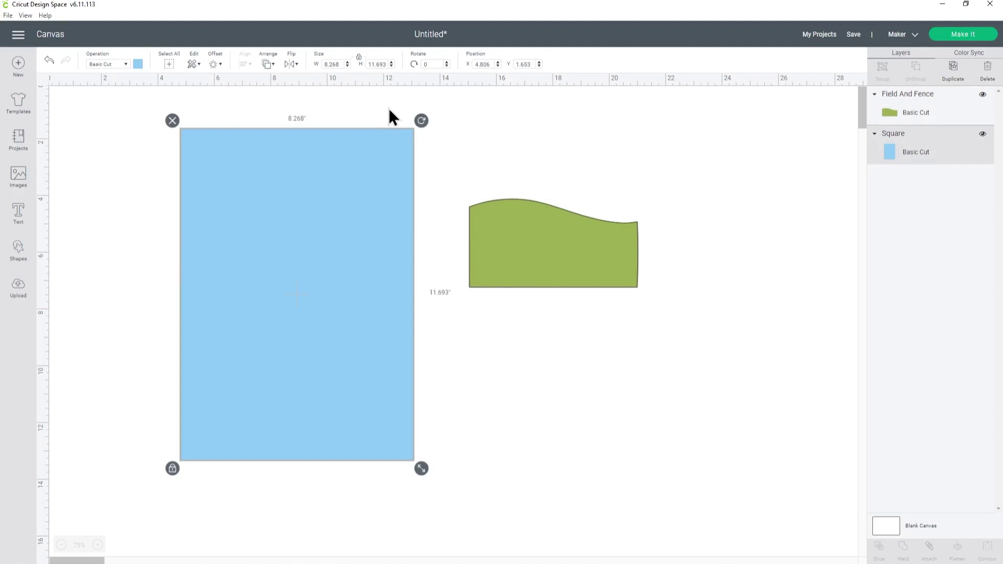
left_click(321, 68)
key("ctrl+c")
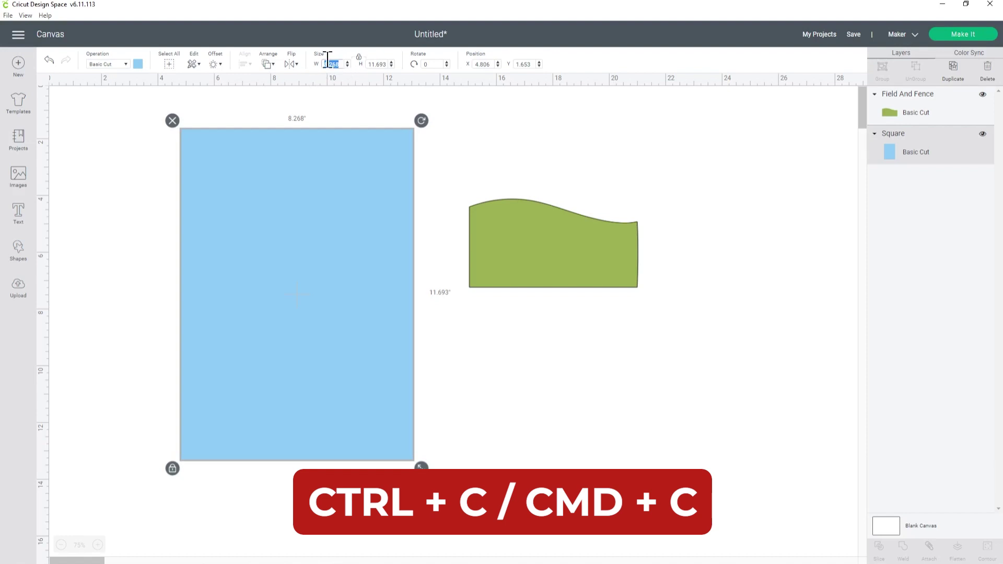
left_click(510, 211)
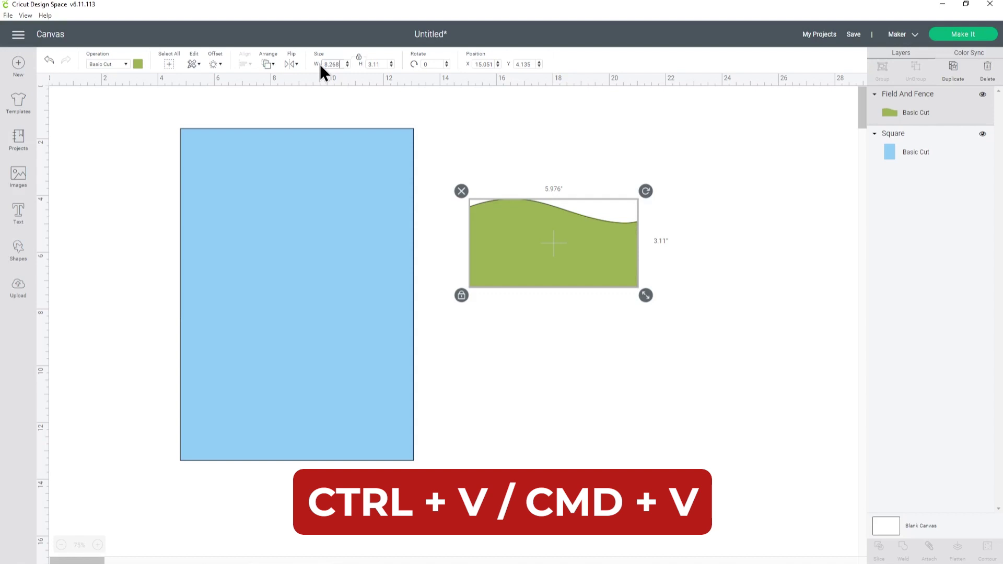
key("Return")
left_click_drag(611, 285, 327, 414)
left_click(482, 400)
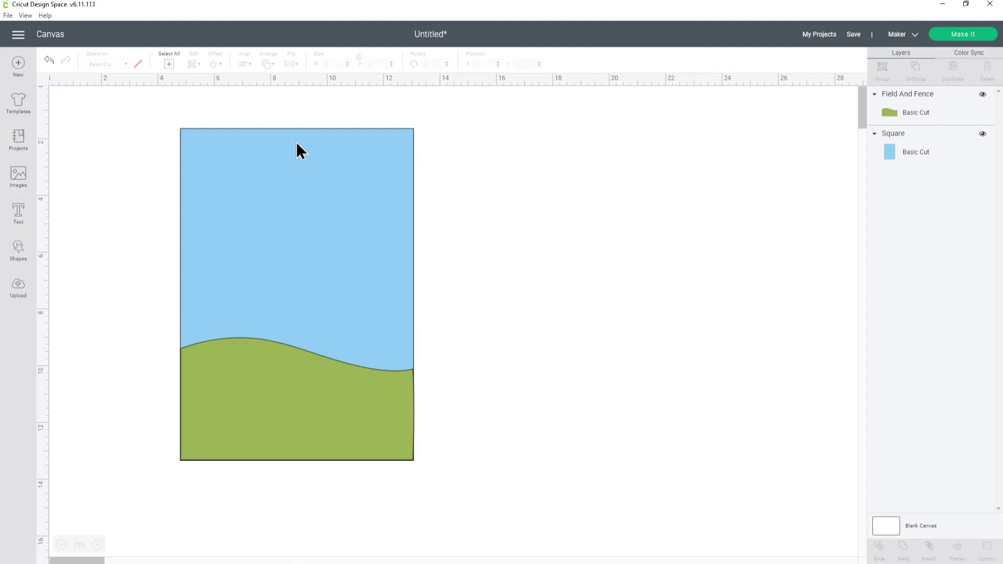
Search the image library for "cloud".
left_click(19, 178)
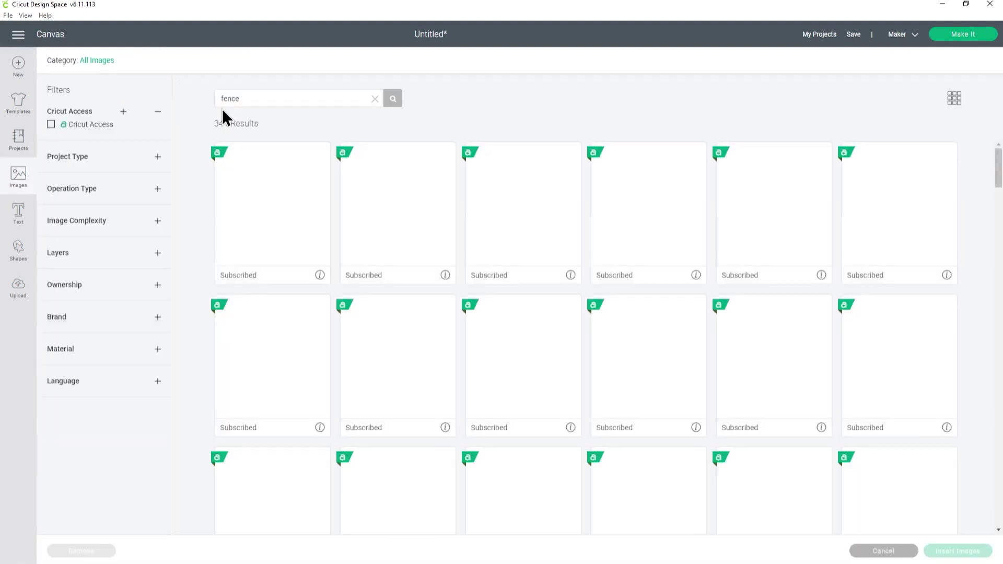
left_click_drag(336, 98, 216, 107)
type("cloud")
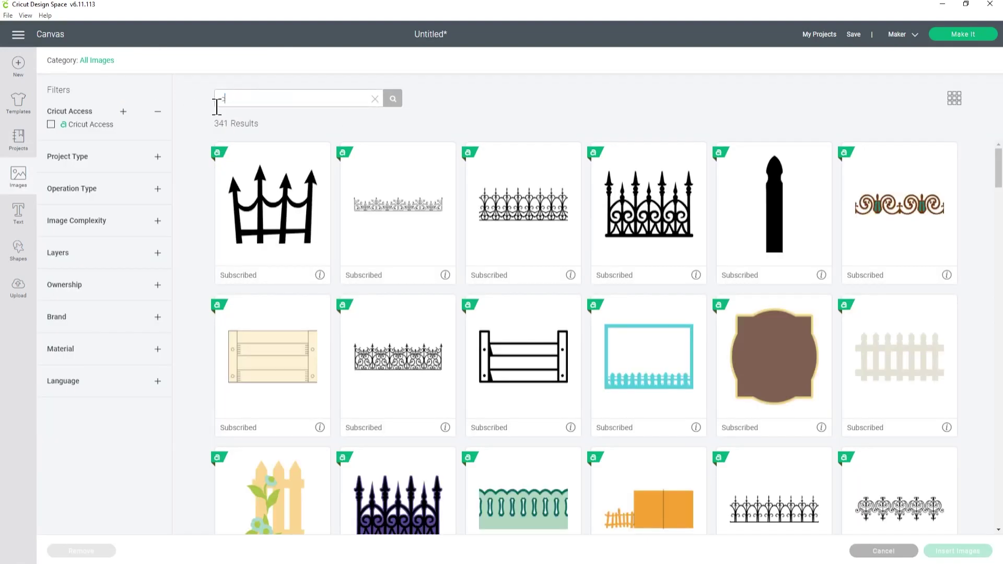
key("Return")
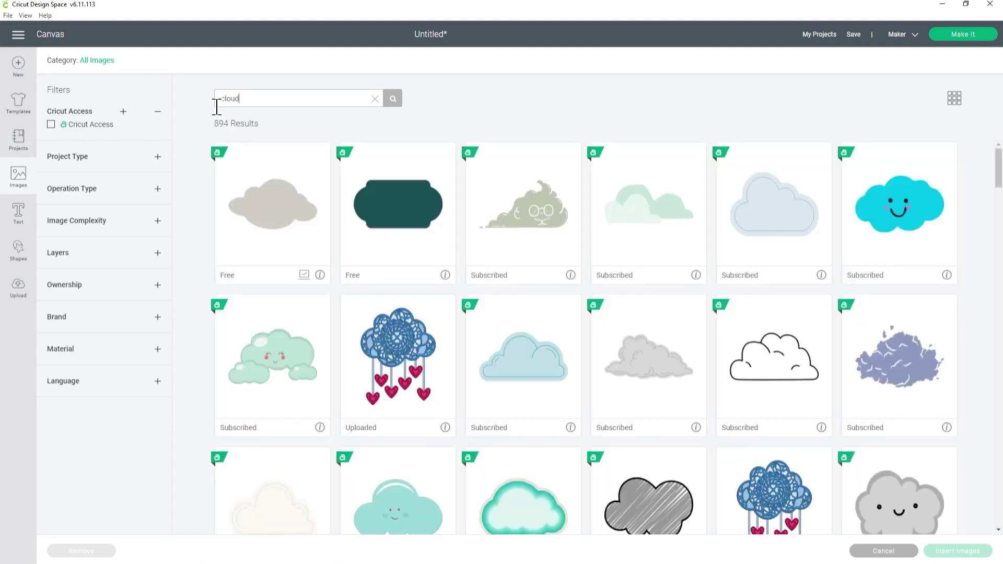
Filter the cloud images to the Cut Only operation type and Single layers.
left_click(157, 191)
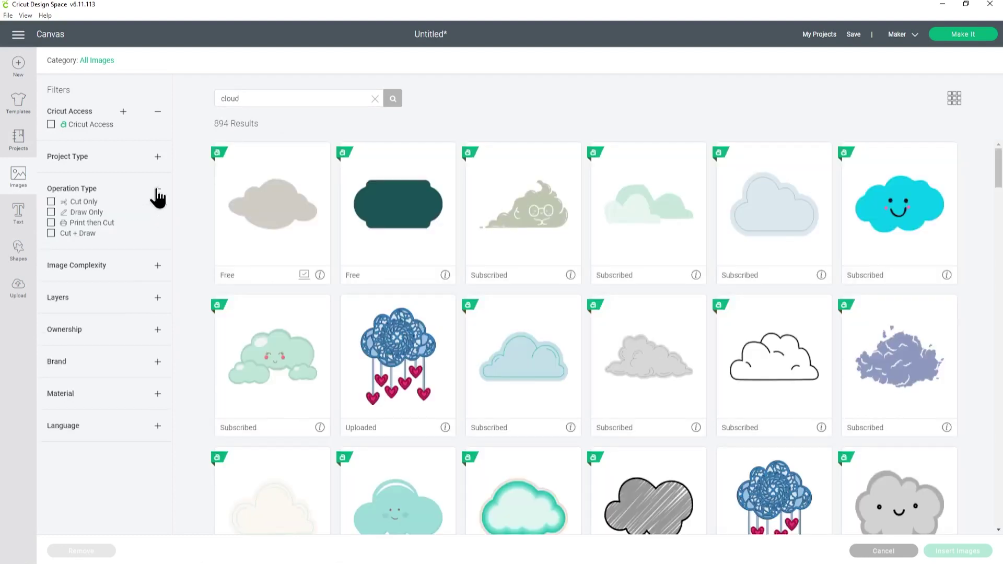
left_click(50, 202)
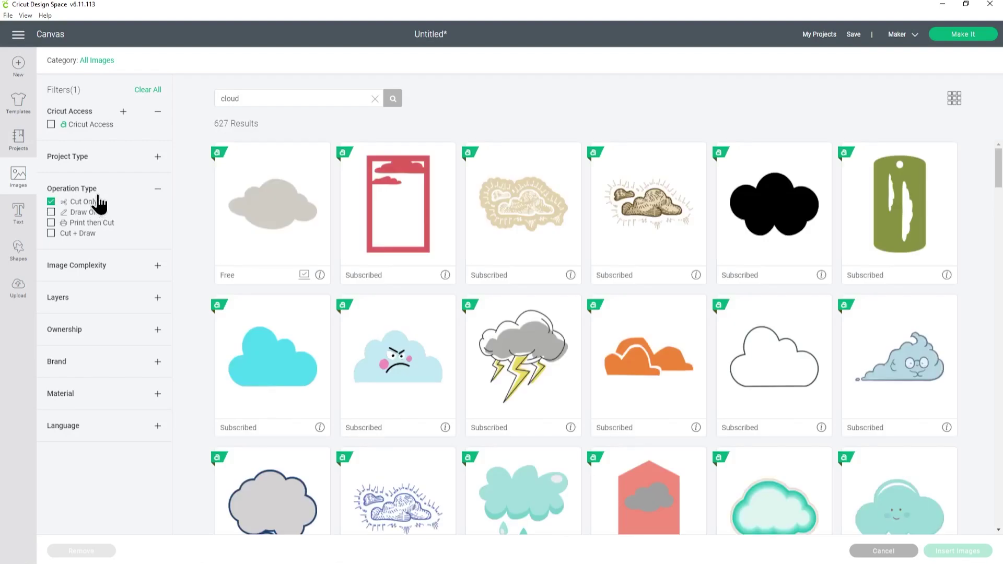
left_click(158, 301)
left_click(51, 311)
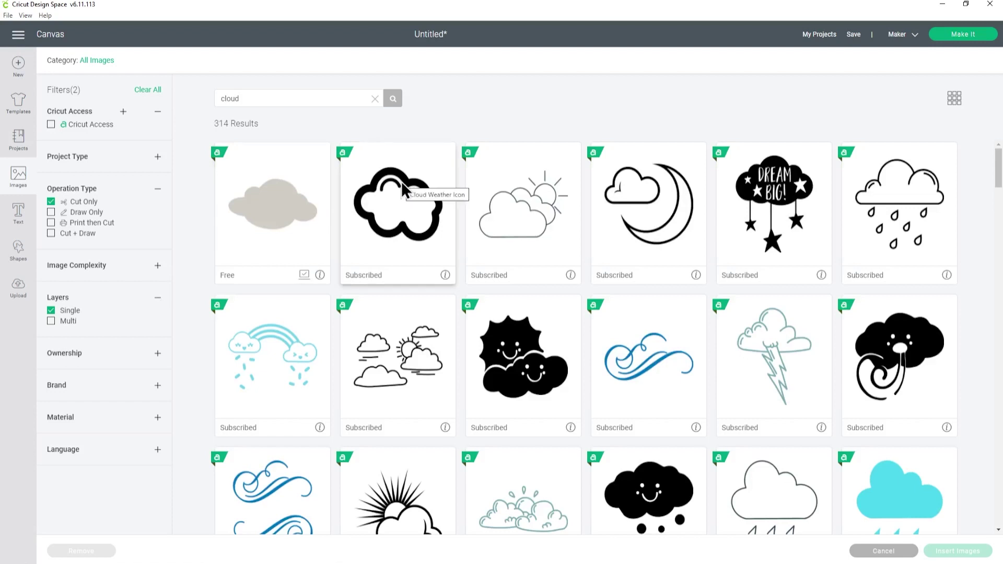
Select the free grey cloud and the turquoise cloud with three lightning bolts for insertion.
left_click(265, 187)
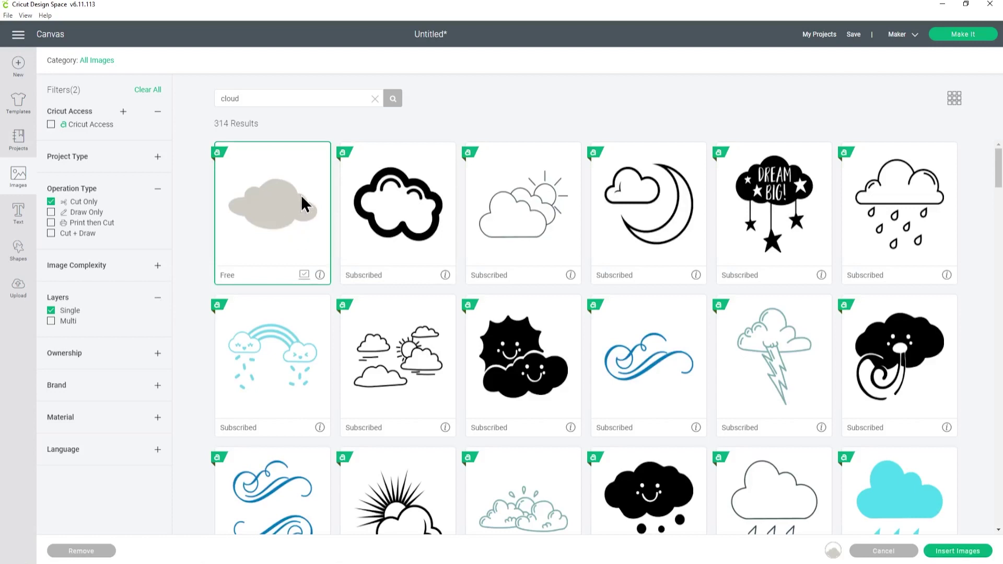
scroll(302, 197, "down", 8)
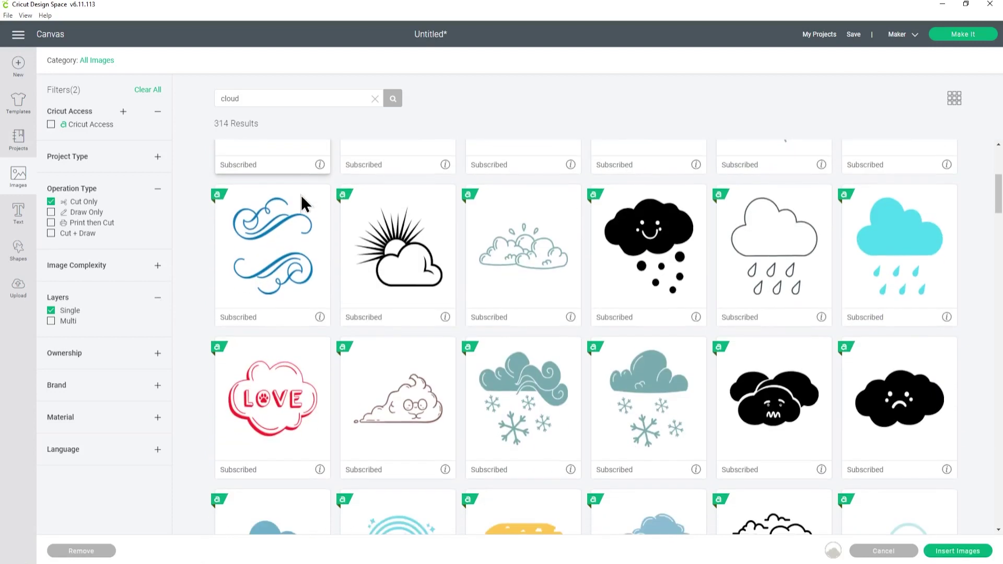
scroll(302, 199, "down", 6)
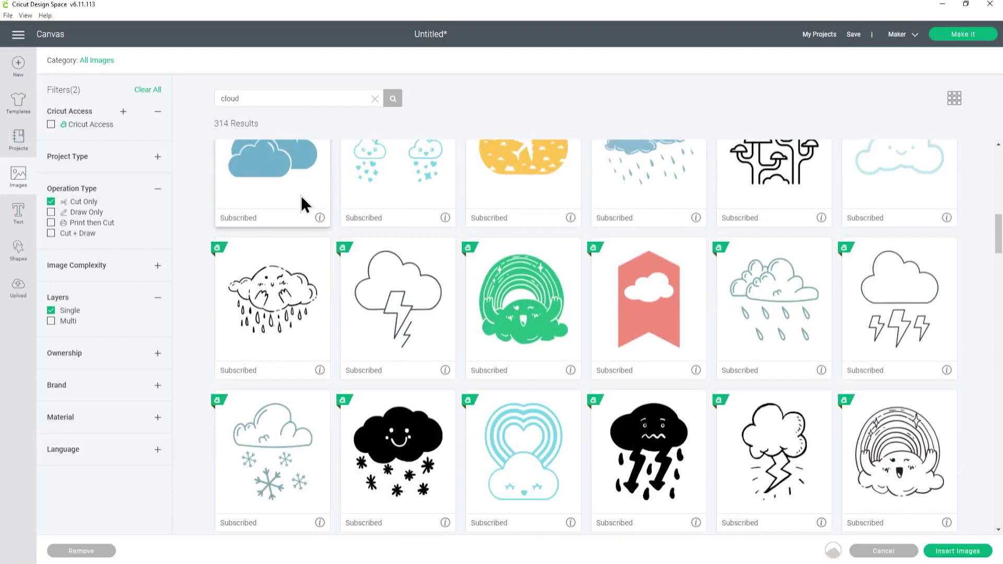
scroll(301, 195, "down", 4)
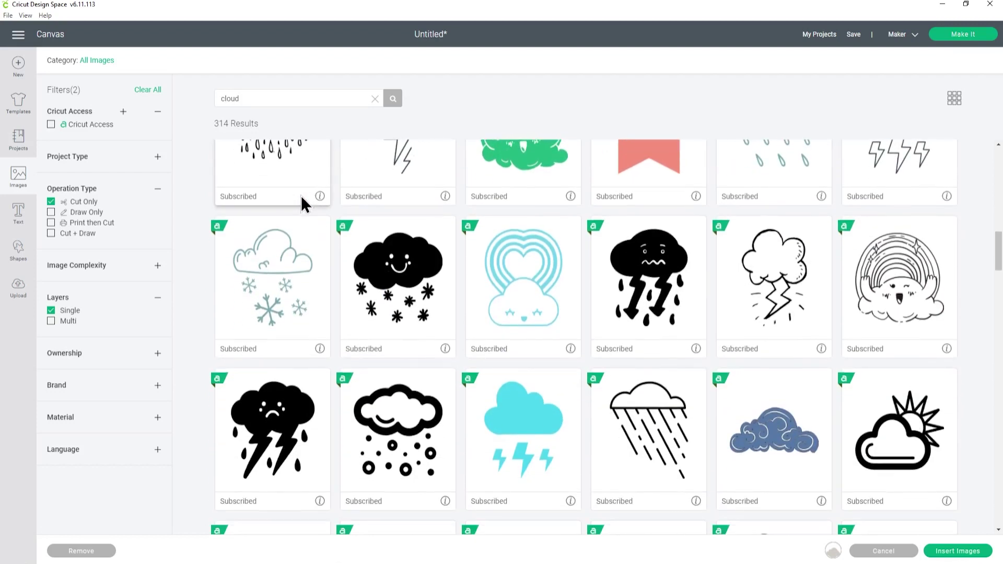
scroll(302, 195, "down", 2)
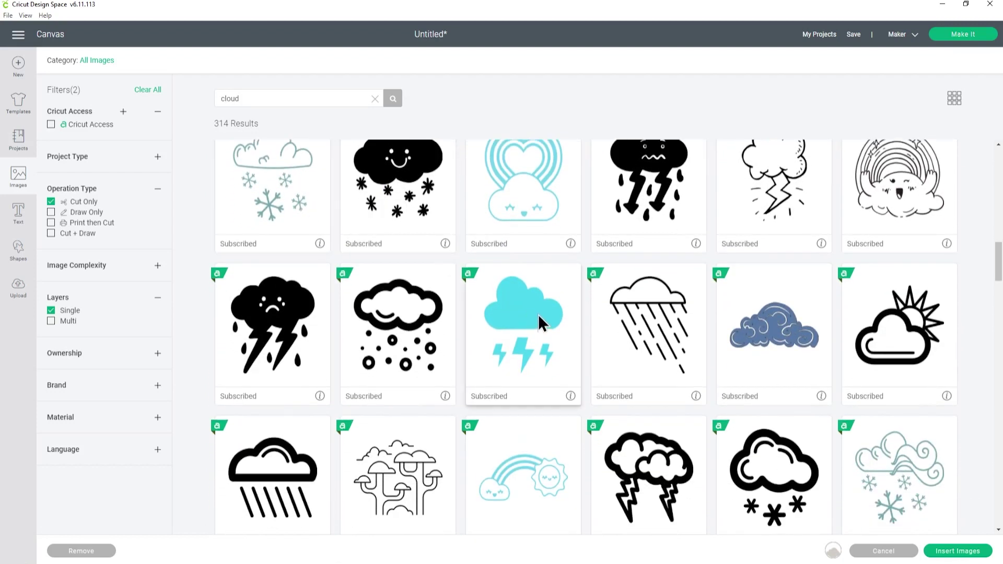
left_click(526, 302)
Add the plain green cloud to the selection and insert all three cloud images onto the canvas.
scroll(527, 303, "down", 5)
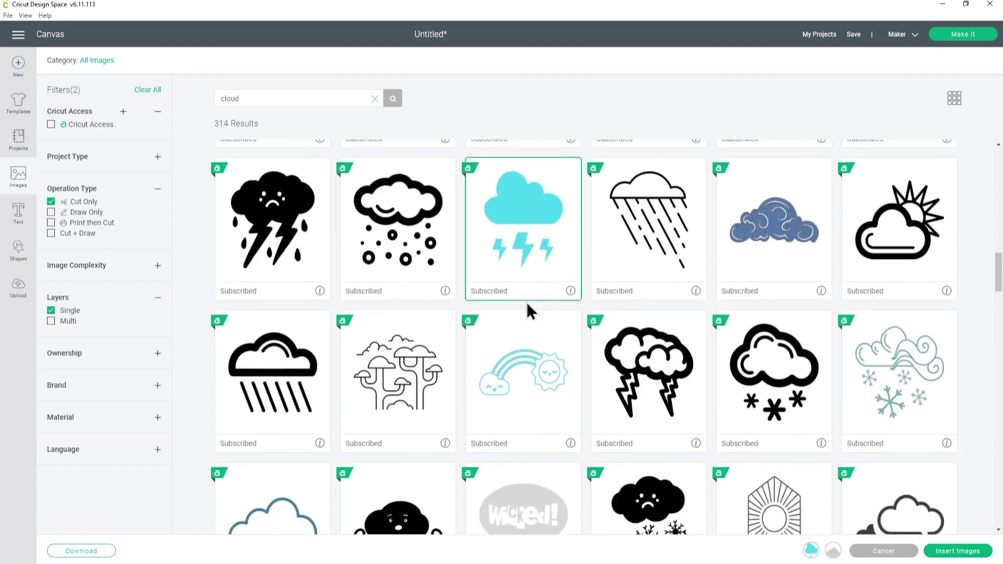
scroll(522, 303, "down", 5)
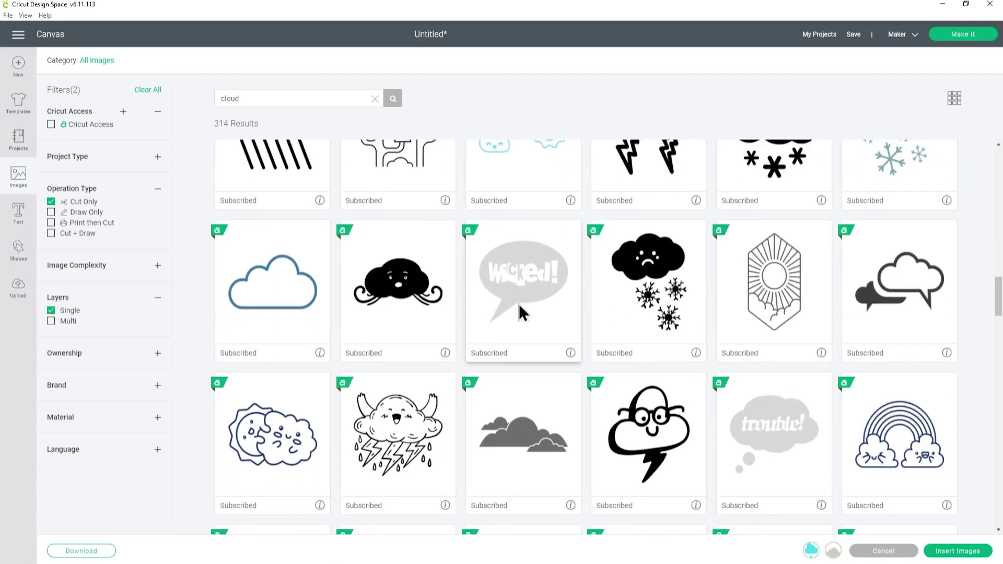
scroll(518, 301, "down", 3)
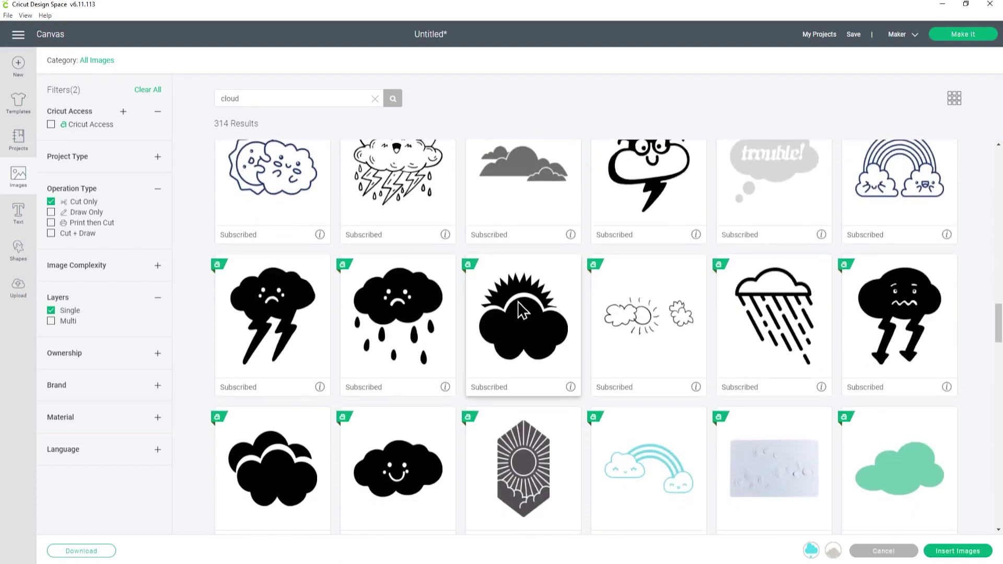
scroll(518, 301, "up", 5)
scroll(518, 302, "down", 4)
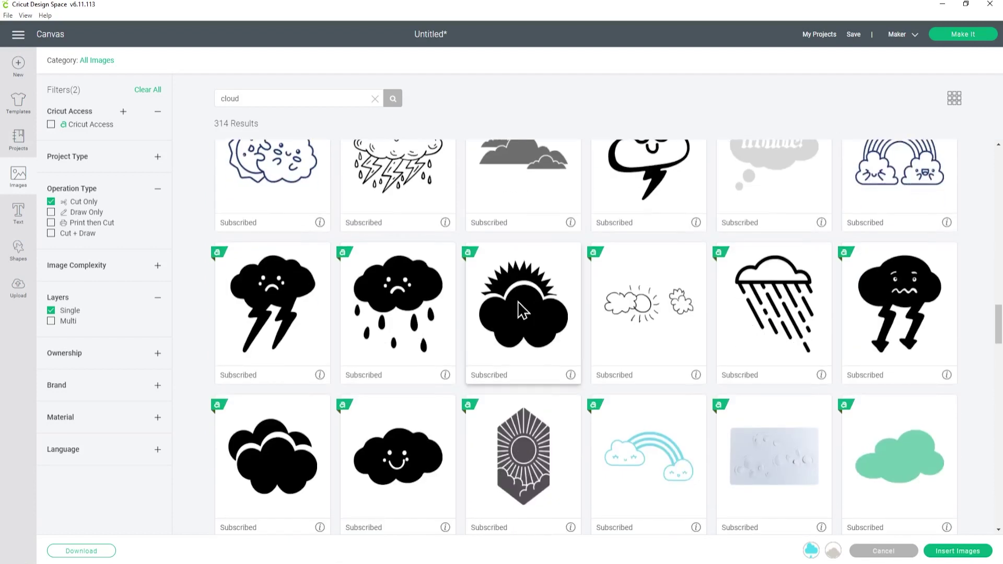
scroll(518, 301, "down", 4)
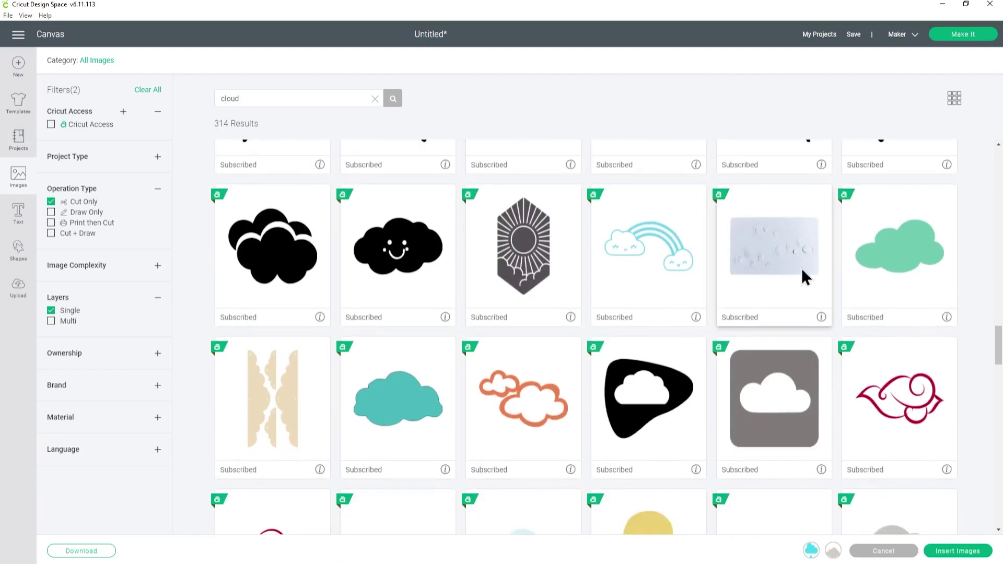
left_click(903, 226)
scroll(854, 261, "down", 1)
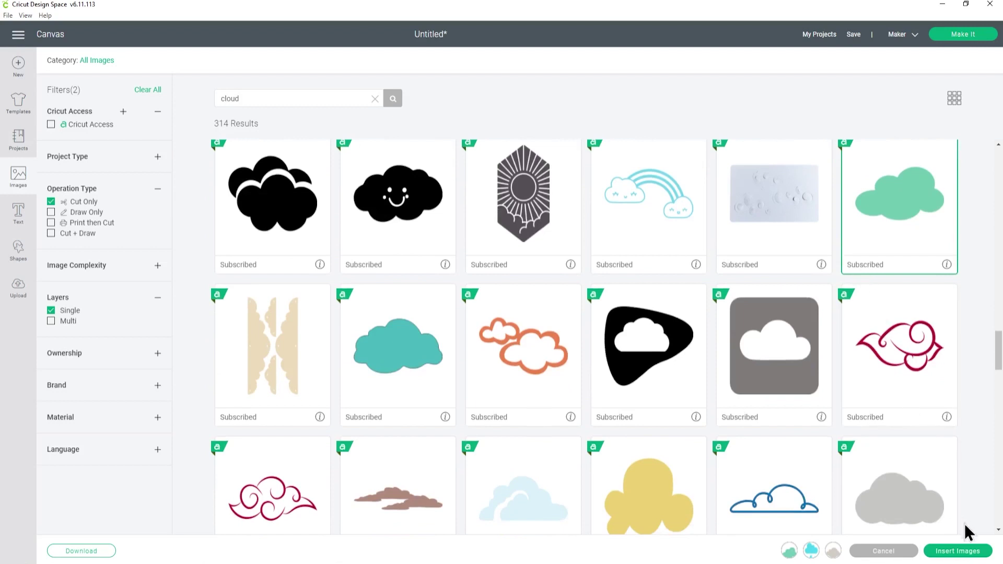
left_click(959, 551)
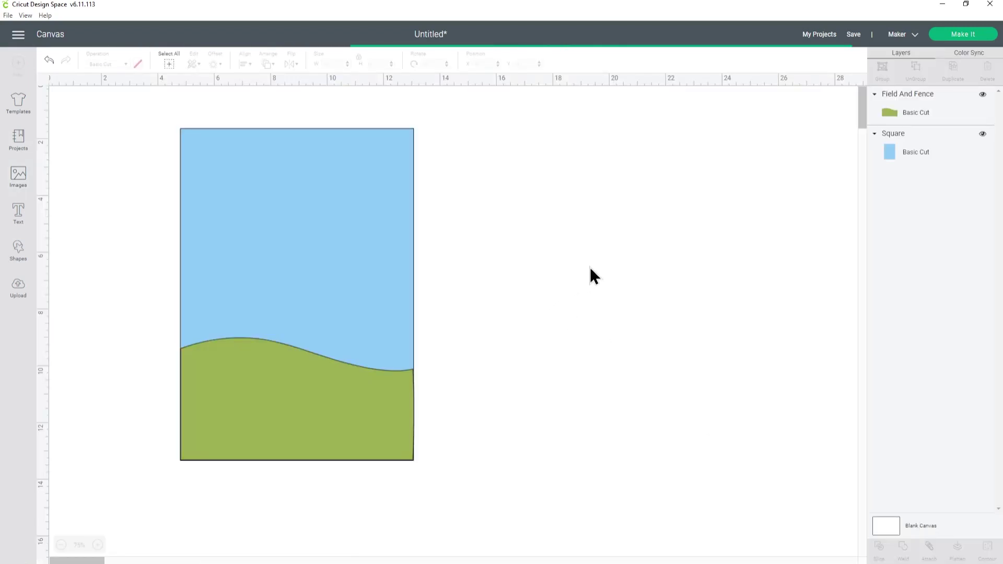
Spread the three inserted clouds apart on the empty canvas to the right of the blue rectangle.
left_click_drag(202, 209, 706, 195)
left_click_drag(517, 232, 533, 298)
left_click(689, 327)
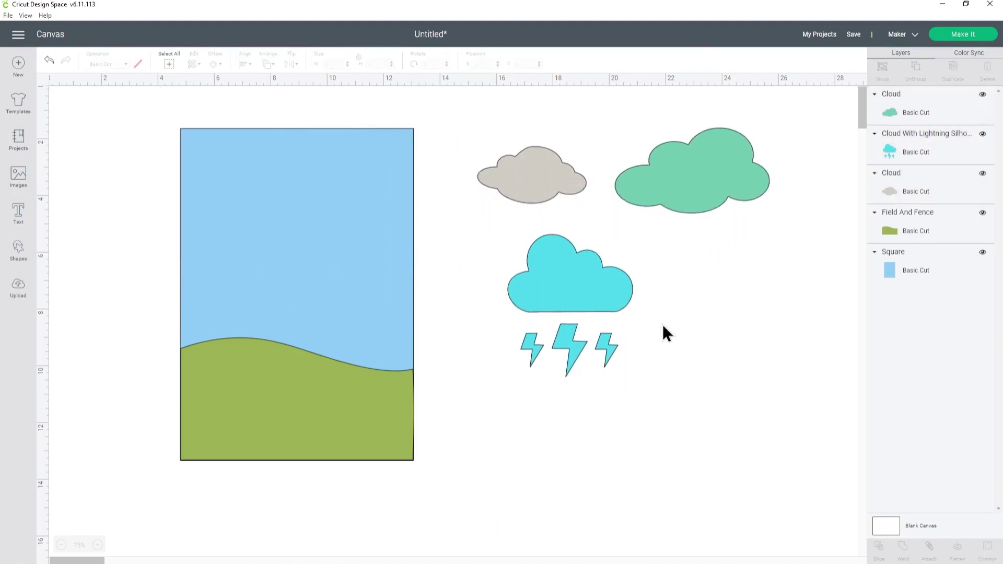
Hide the three lightning bolt contours of the turquoise cloud so only the cloud shape remains.
left_click(574, 280)
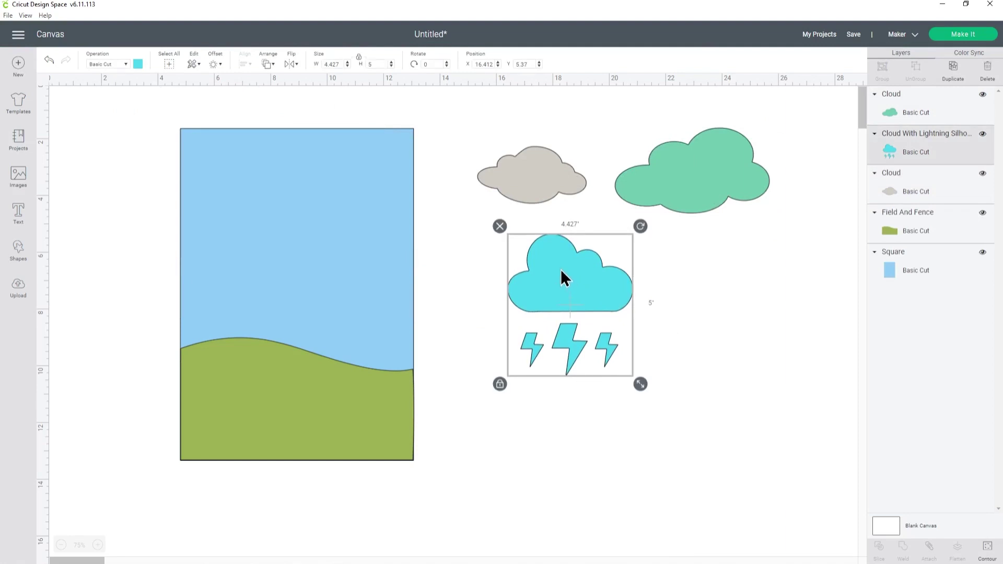
left_click(989, 551)
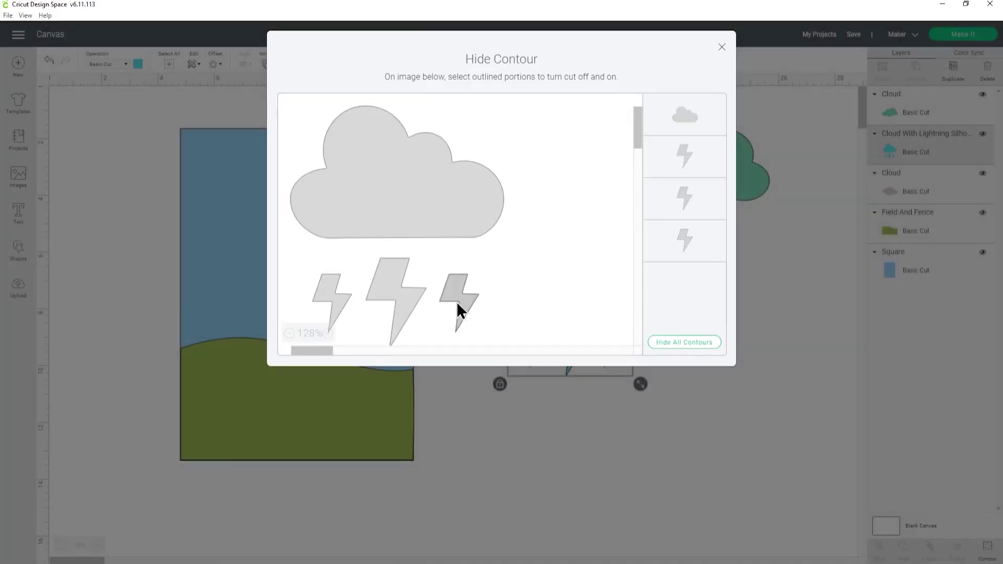
left_click(456, 302)
left_click(400, 280)
left_click(337, 298)
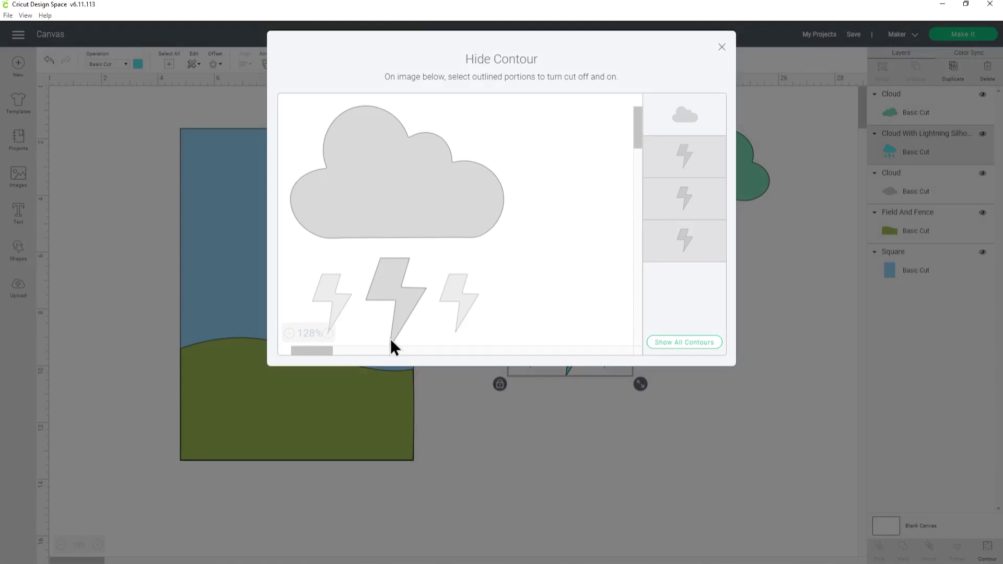
left_click(721, 48)
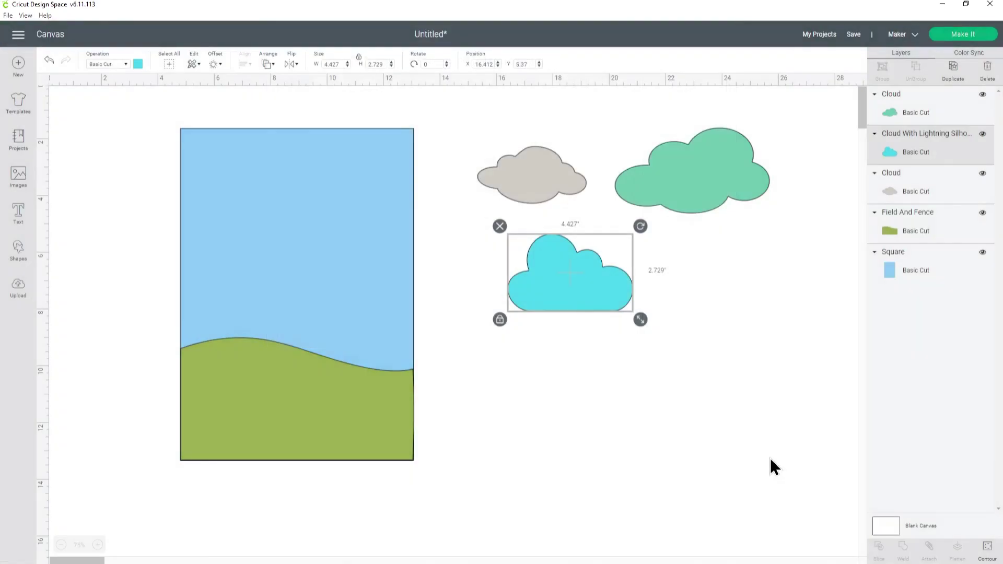
left_click(770, 459)
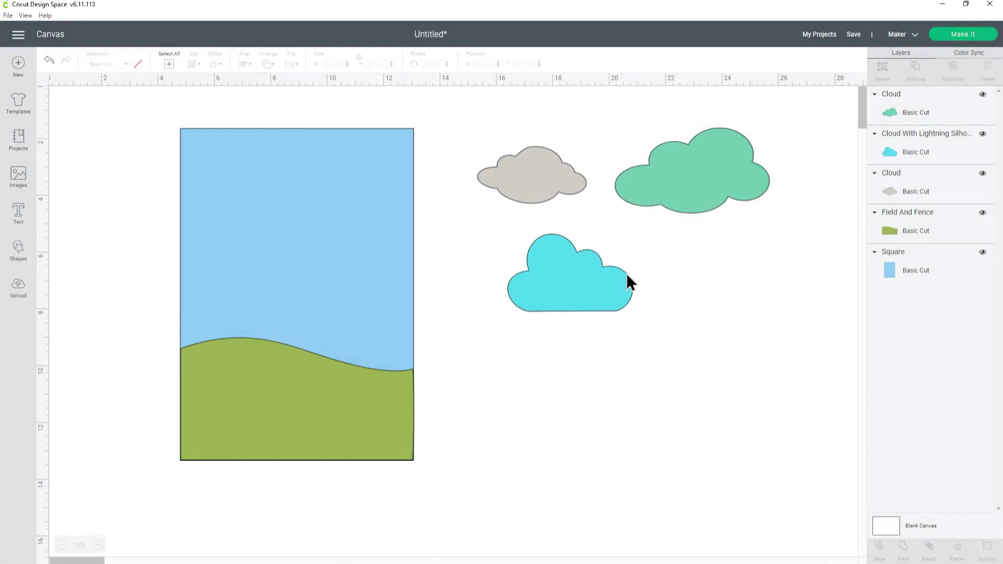
Change the material colour of the grey, green and turquoise clouds to white.
left_click(491, 168)
left_click(138, 64)
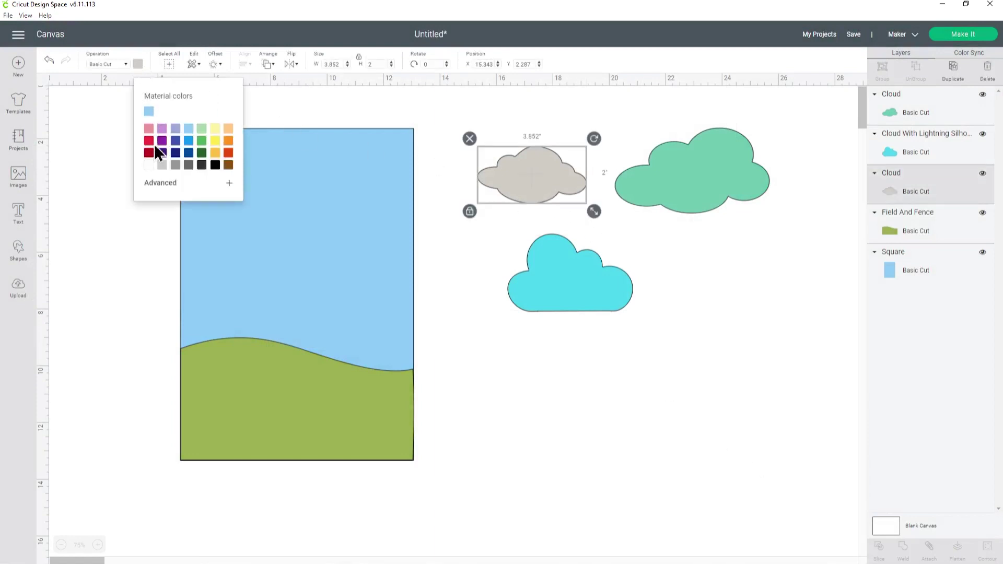
left_click(157, 169)
left_click(676, 174)
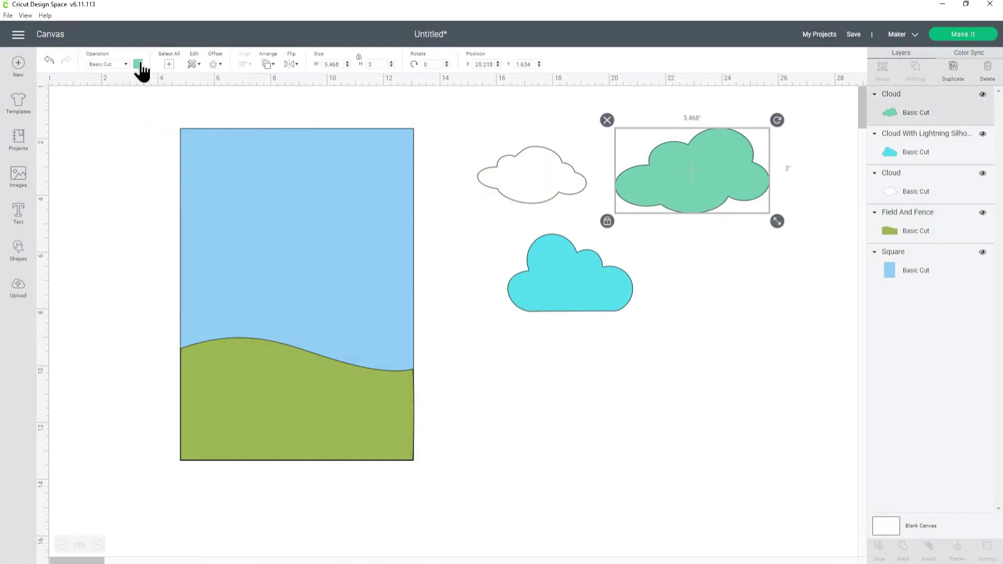
left_click(138, 63)
left_click(175, 110)
left_click(581, 272)
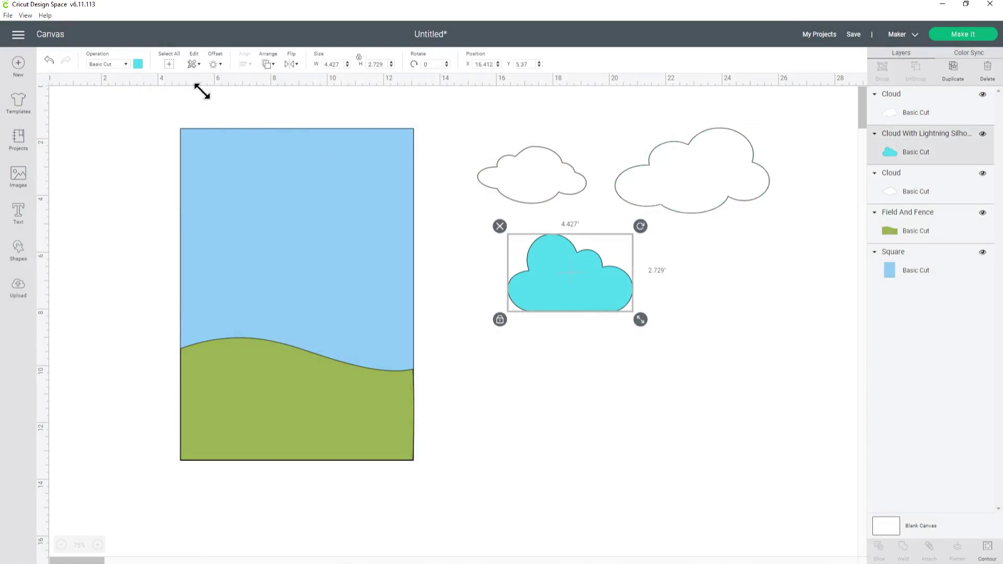
left_click(139, 65)
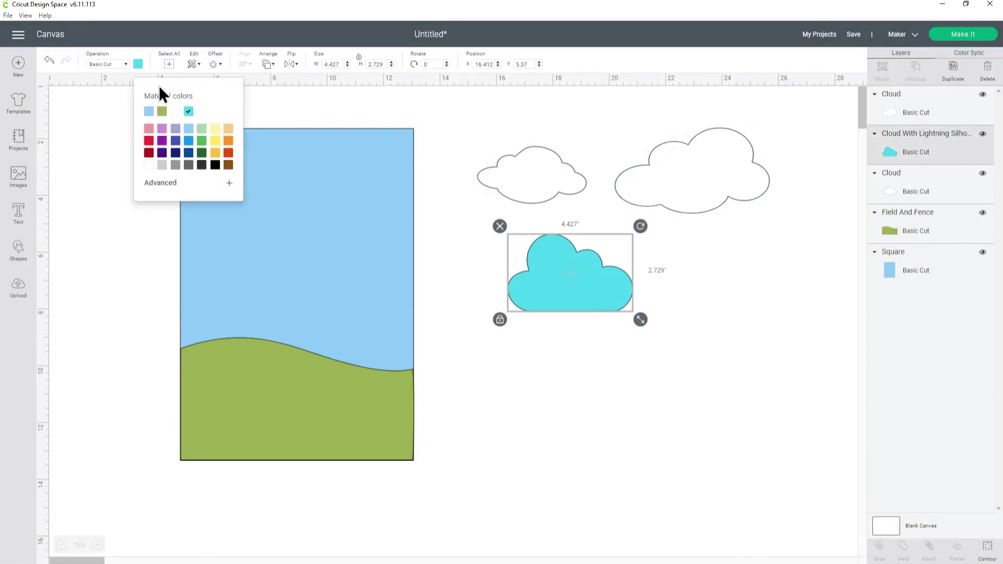
left_click(175, 110)
Shrink the flat-bottomed cloud and place it in the sky's upper right; resize the small cloud to about 3.63 inches wide, overlapping the upper left edge.
left_click_drag(610, 302, 579, 296)
left_click_drag(505, 240, 374, 168)
left_click_drag(522, 190, 512, 219)
left_click_drag(570, 236, 571, 232)
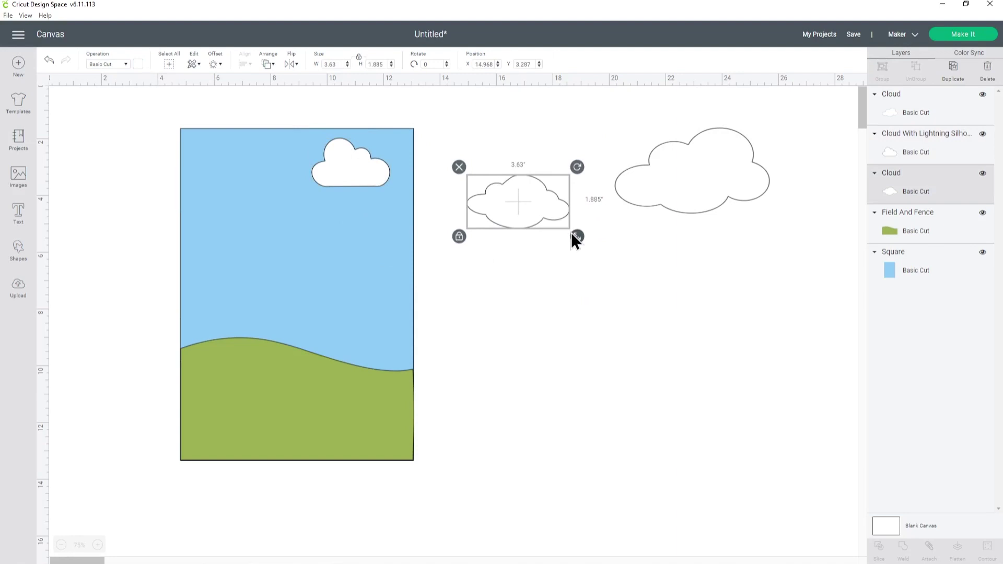
left_click_drag(519, 203, 226, 165)
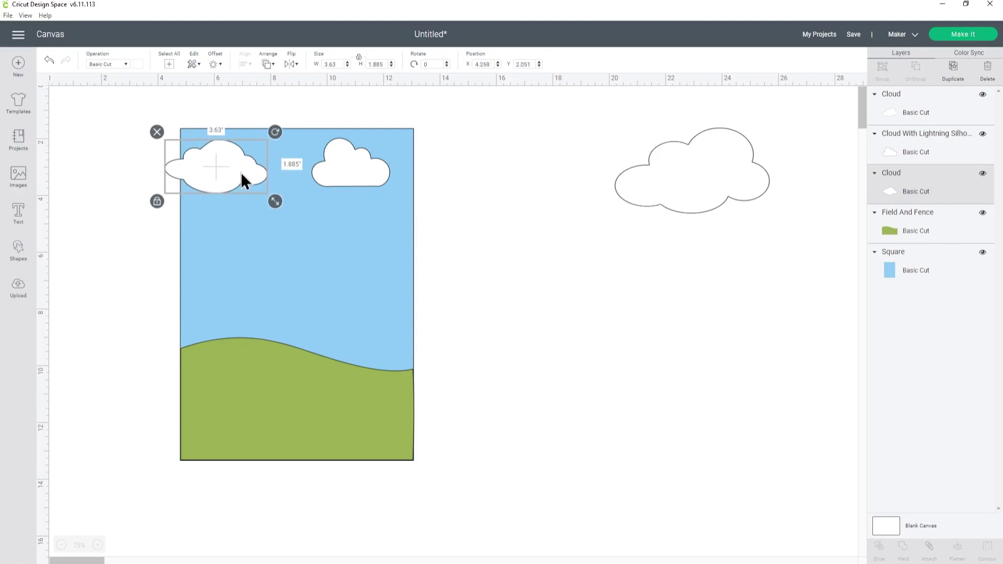
Shrink the largest cloud slightly and place it overlapping the blue rectangle's right edge, below the flat-bottomed cloud.
left_click_drag(701, 168, 620, 211)
left_click_drag(697, 264, 435, 253)
left_click(576, 294)
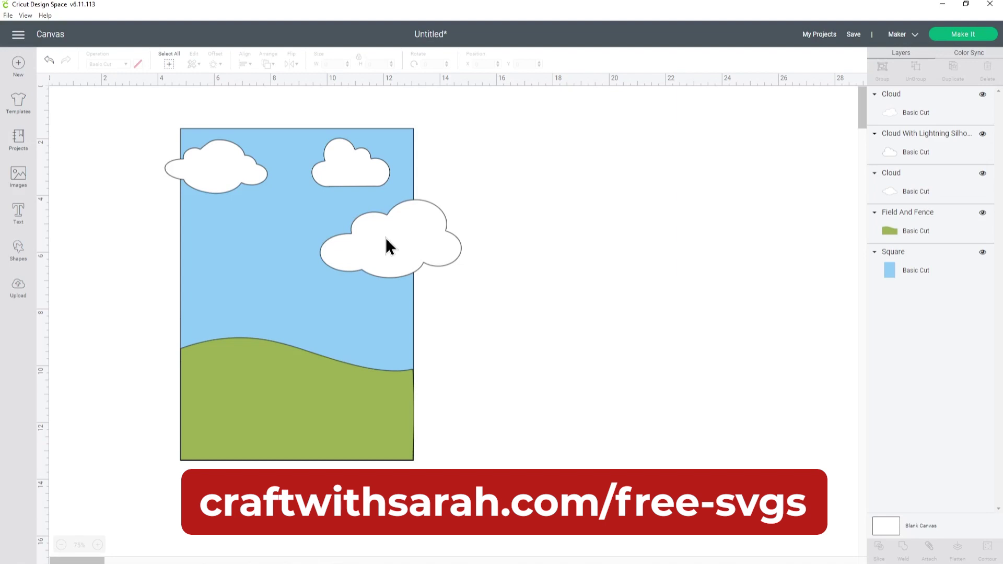
Place the leprechaun over the middle of the background and enlarge it to about 5.82 inches wide and 10.26 inches tall.
left_click_drag(625, 272, 303, 340)
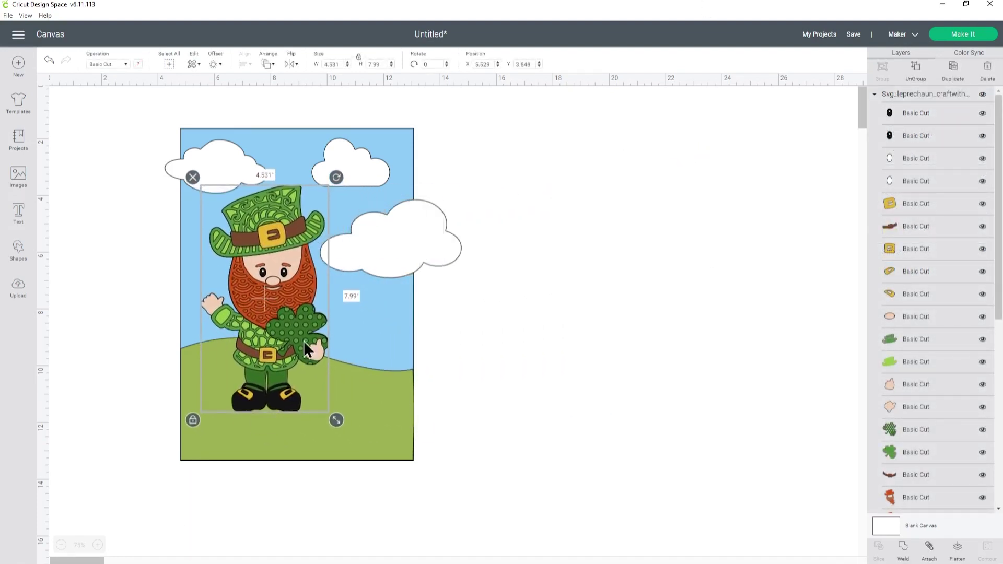
left_click_drag(338, 415, 362, 456)
left_click_drag(307, 389, 302, 353)
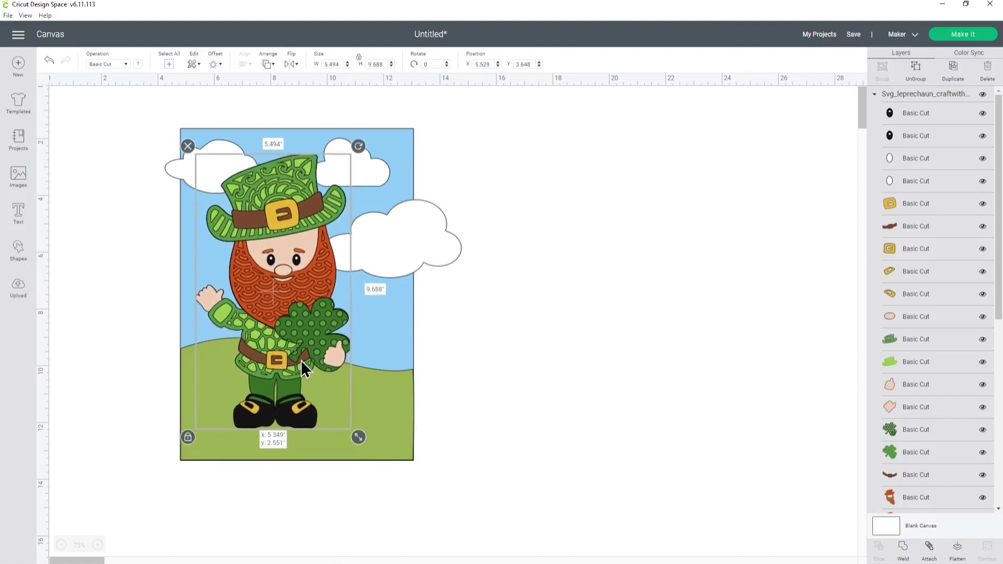
left_click_drag(358, 428, 371, 451)
left_click_drag(301, 400, 319, 403)
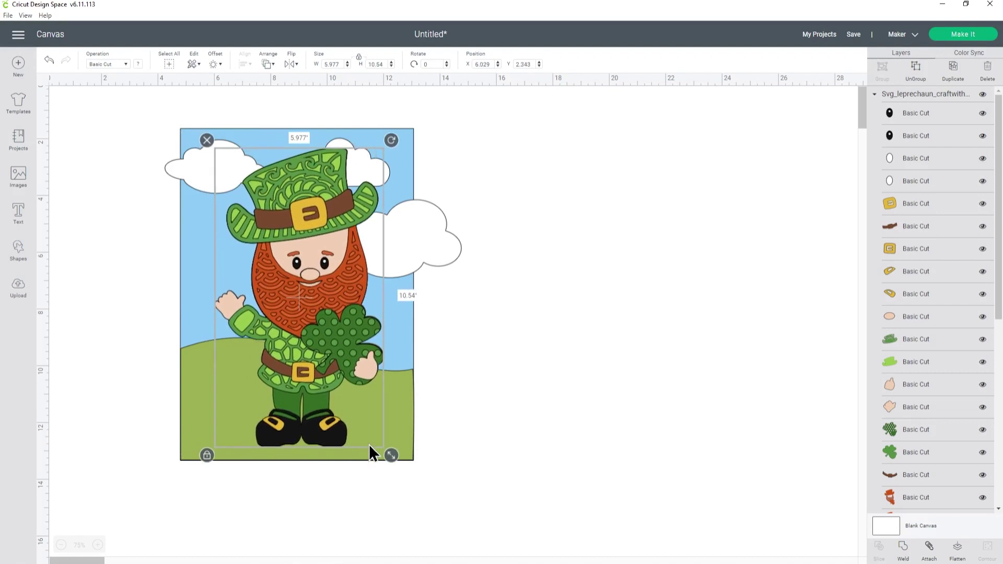
left_click_drag(391, 456, 378, 442)
left_click_drag(321, 421, 317, 418)
left_click(500, 172)
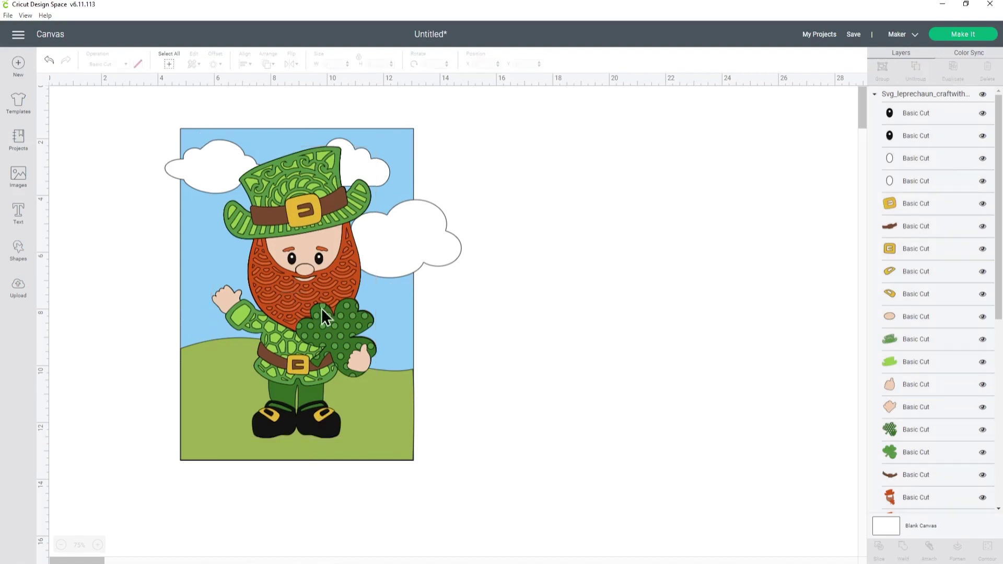
left_click_drag(303, 302, 304, 306)
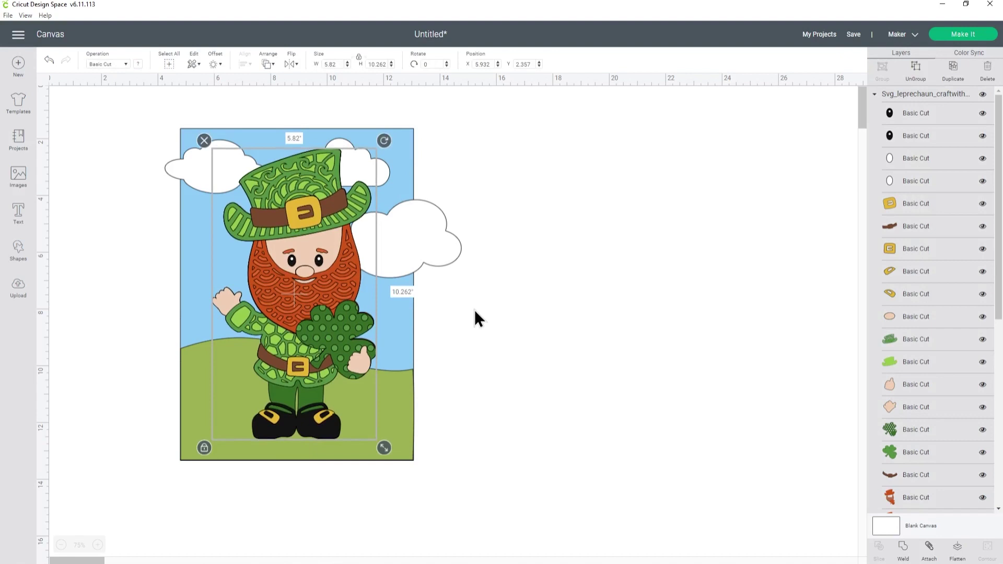
left_click(479, 319)
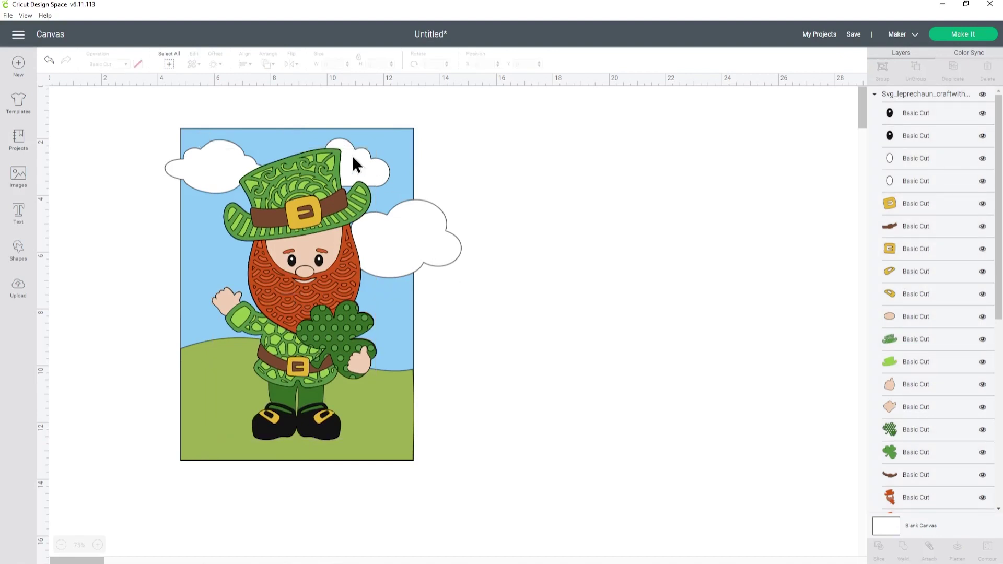
Move the flat-bottomed cloud over the background's upper right edge, and nudge the leprechaun slightly down and the upper-left cloud slightly right.
left_click_drag(355, 166, 418, 155)
left_click(410, 170)
left_click(212, 164)
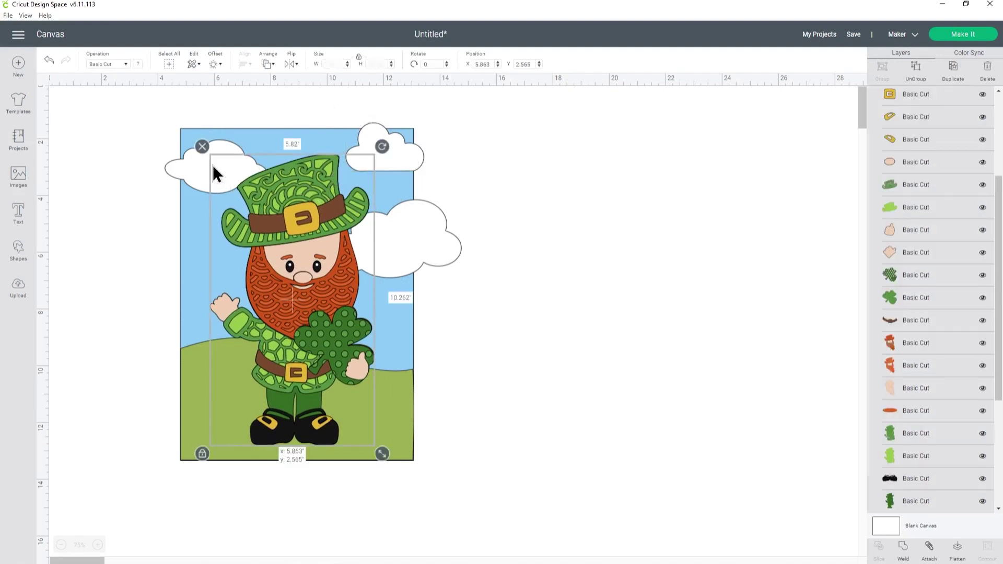
left_click(178, 168)
left_click_drag(180, 167, 188, 164)
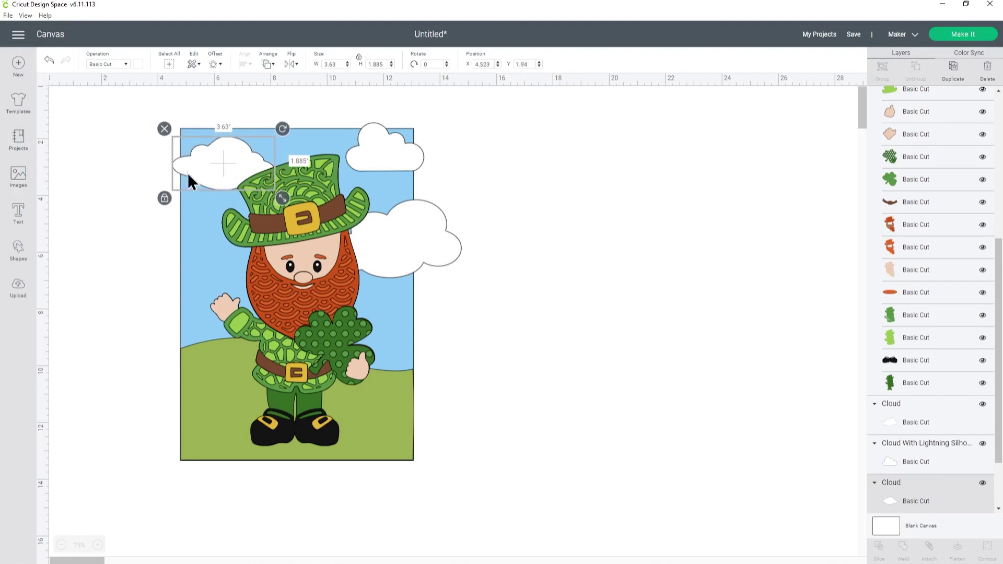
Shrink the largest cloud so it overlaps the background's right edge only slightly.
left_click(452, 247)
left_click_drag(471, 283, 434, 266)
left_click(528, 272)
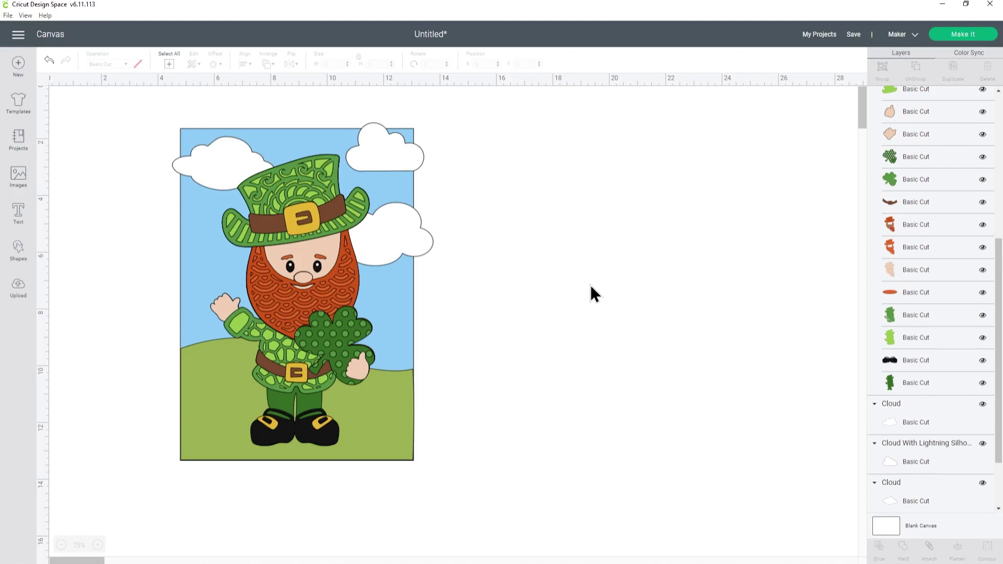
Collapse the leprechaun's layer group and hide it from the canvas.
scroll(933, 105, "up", 10)
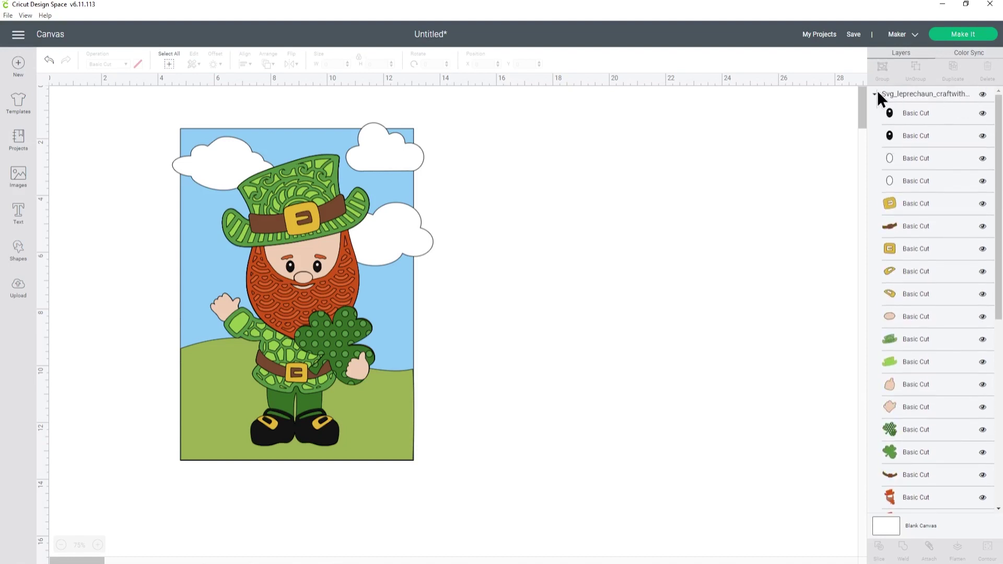
left_click(873, 95)
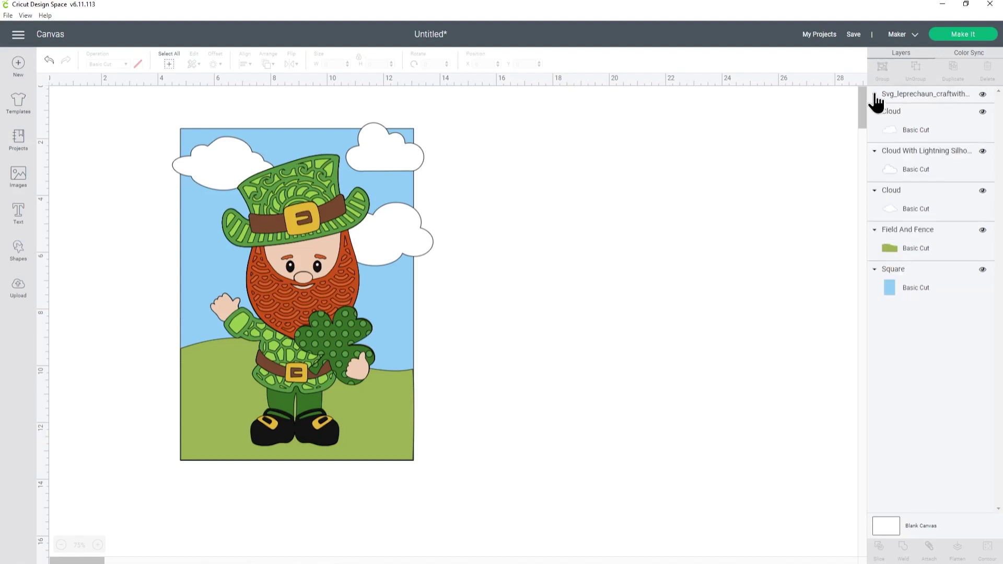
left_click(983, 96)
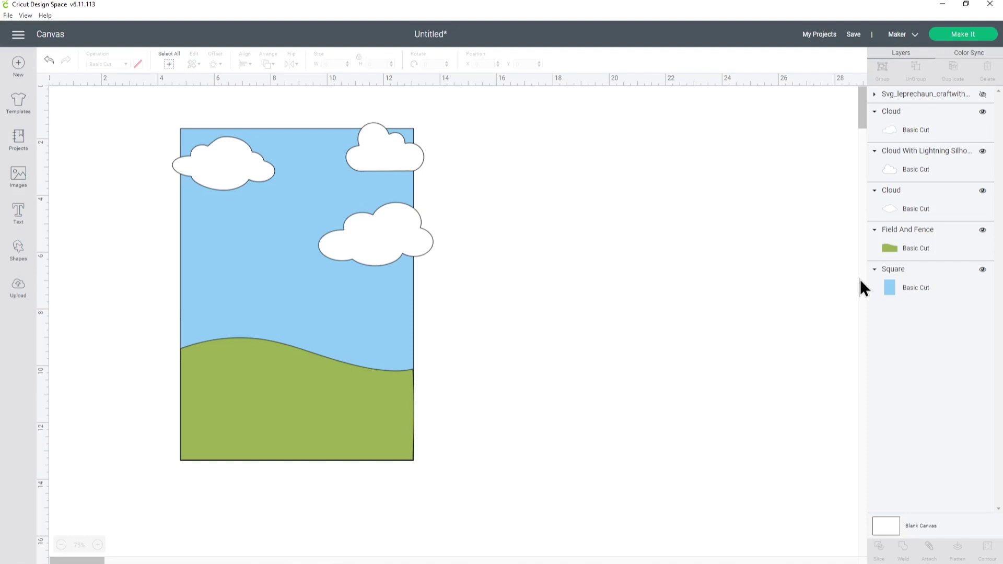
Duplicate the light blue background square three times.
left_click(909, 284)
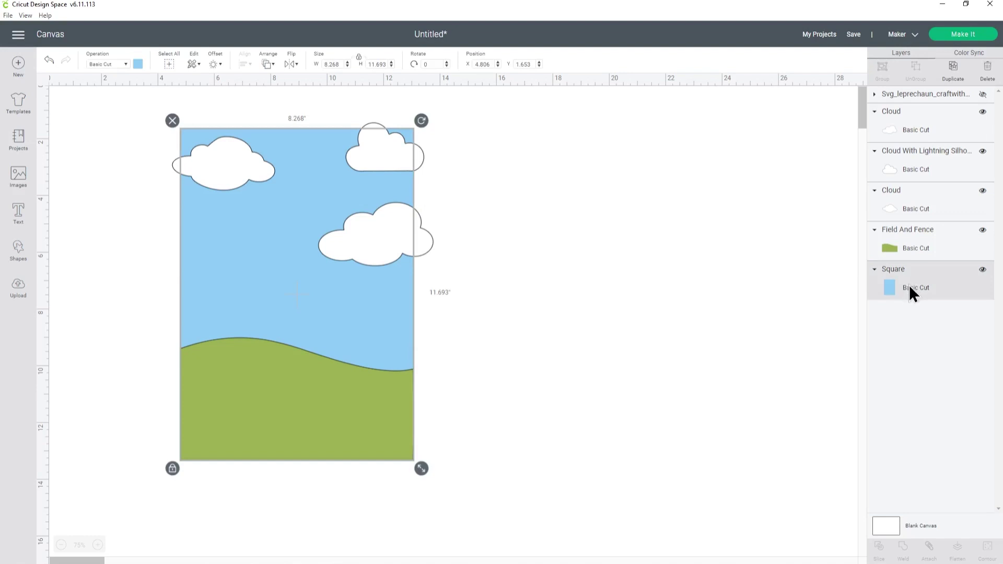
left_click(953, 72)
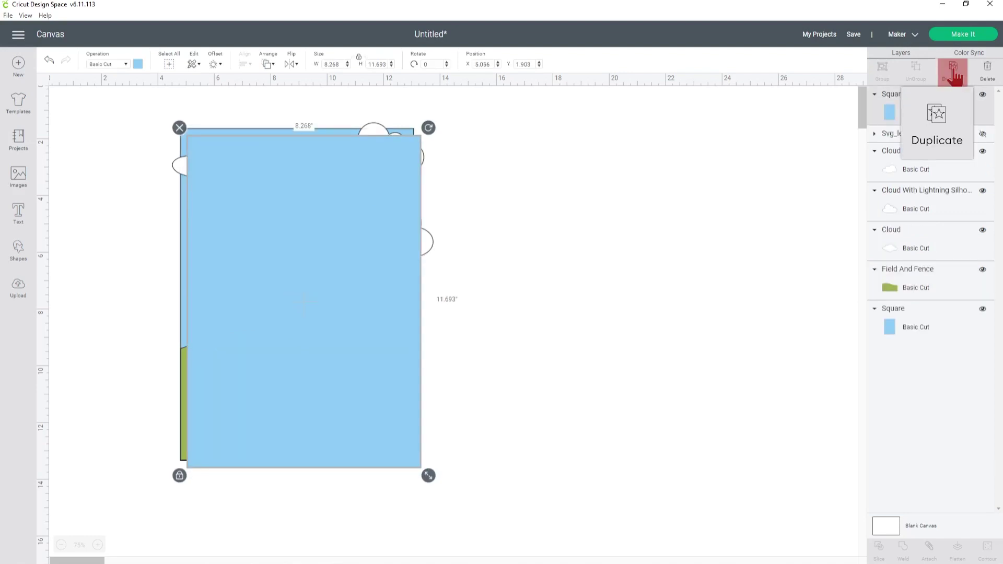
left_click(953, 72)
left_click(953, 72)
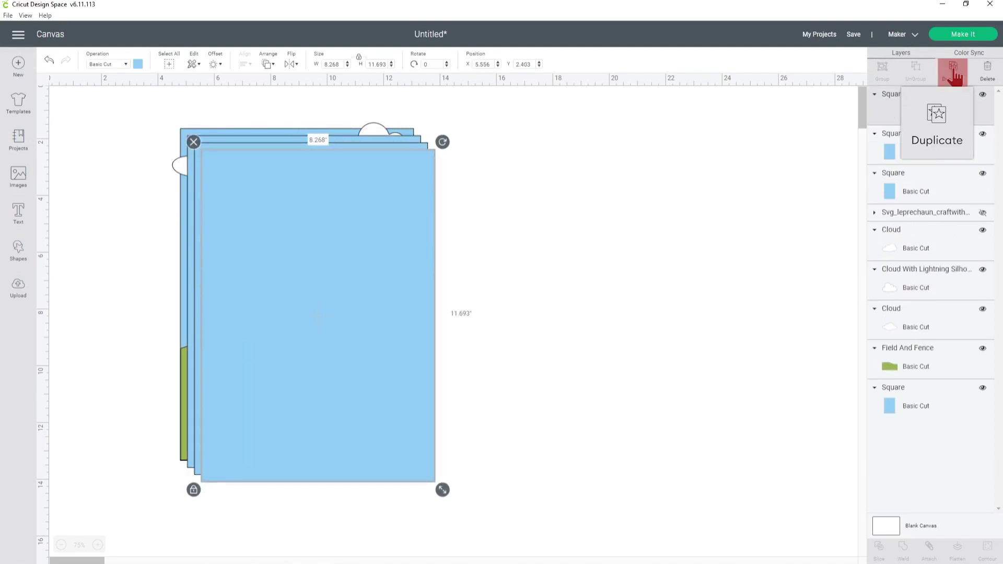
Hide the three clouds and the green field so only the blue squares are displayed.
left_click(982, 230)
left_click(982, 269)
left_click(982, 309)
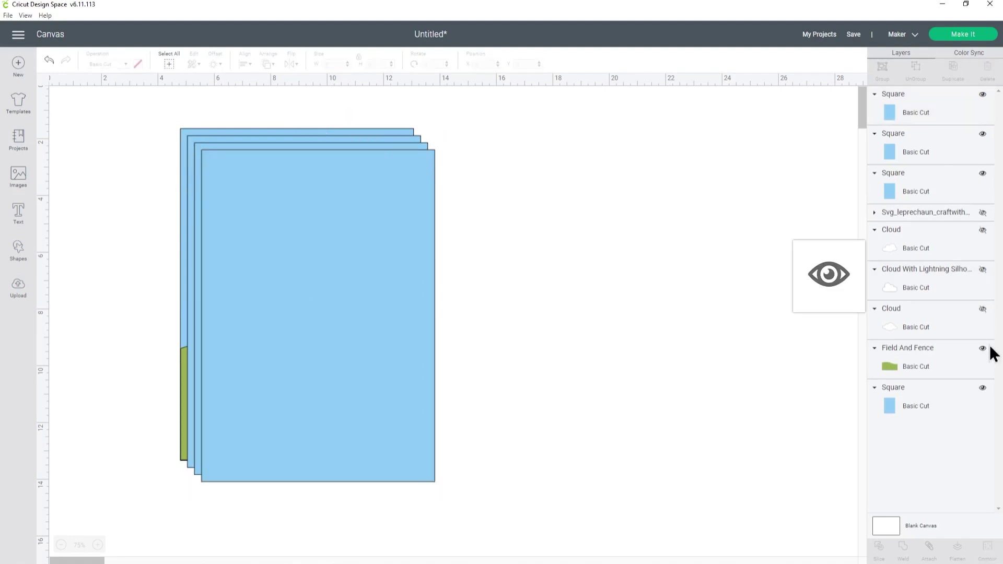
left_click(982, 348)
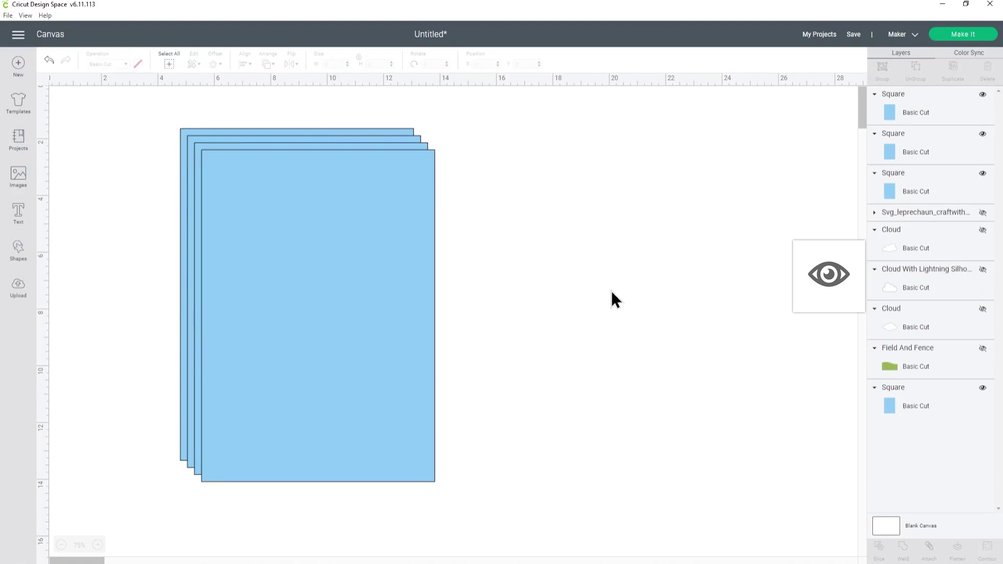
Select all four blue squares and align them to a common center.
left_click(168, 64)
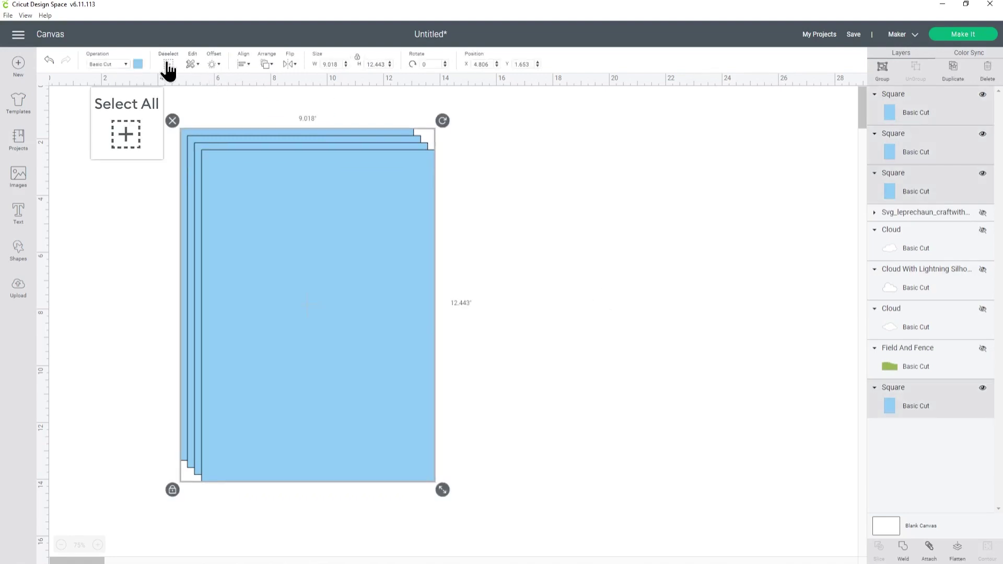
left_click(243, 64)
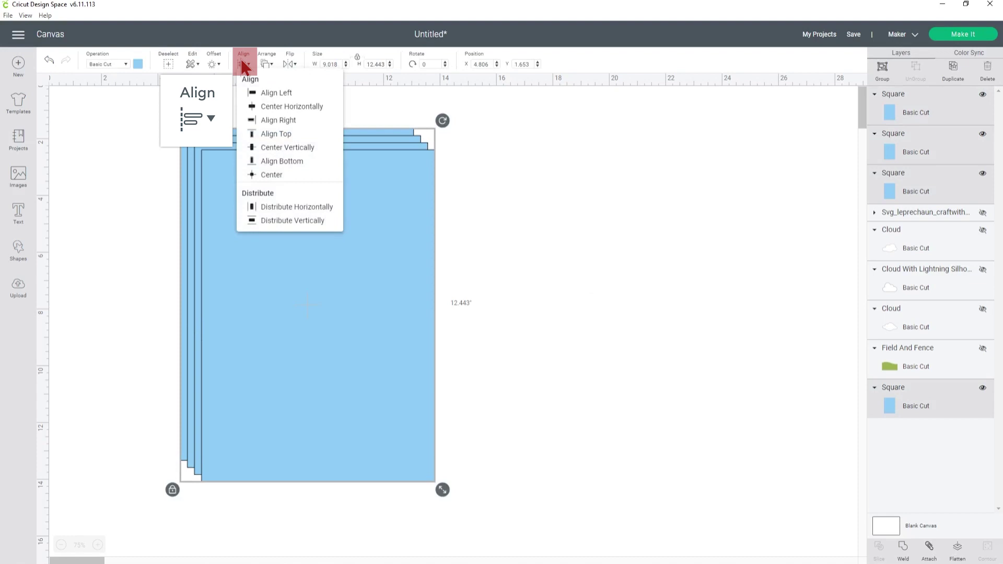
left_click(271, 174)
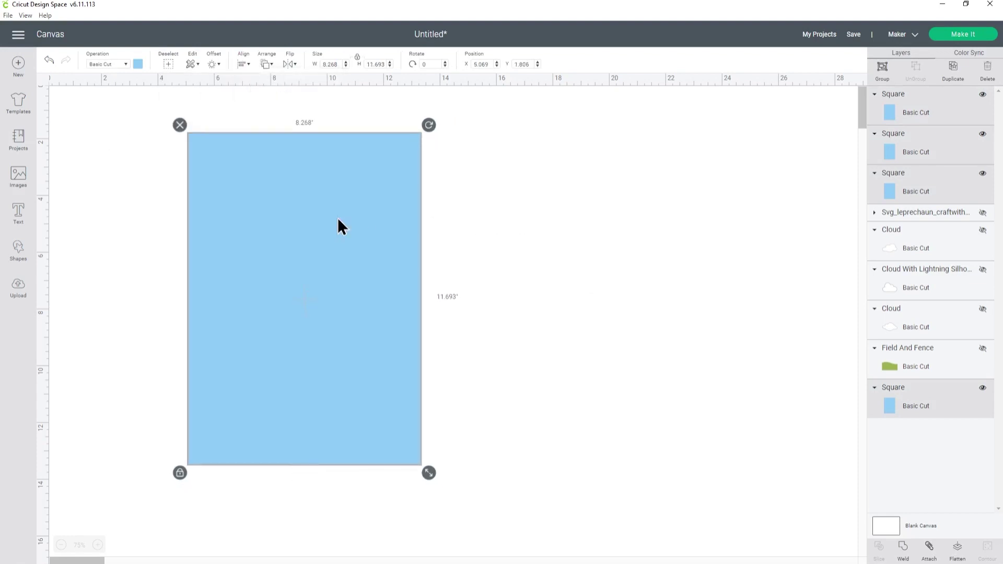
Group the four blue squares and send the group to the back of the layer order.
left_click(882, 83)
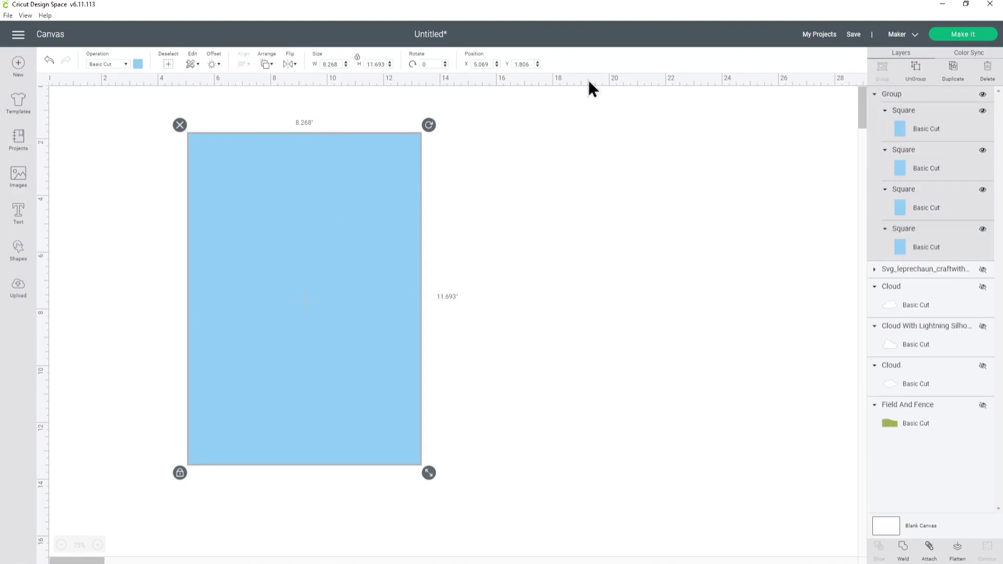
left_click(267, 71)
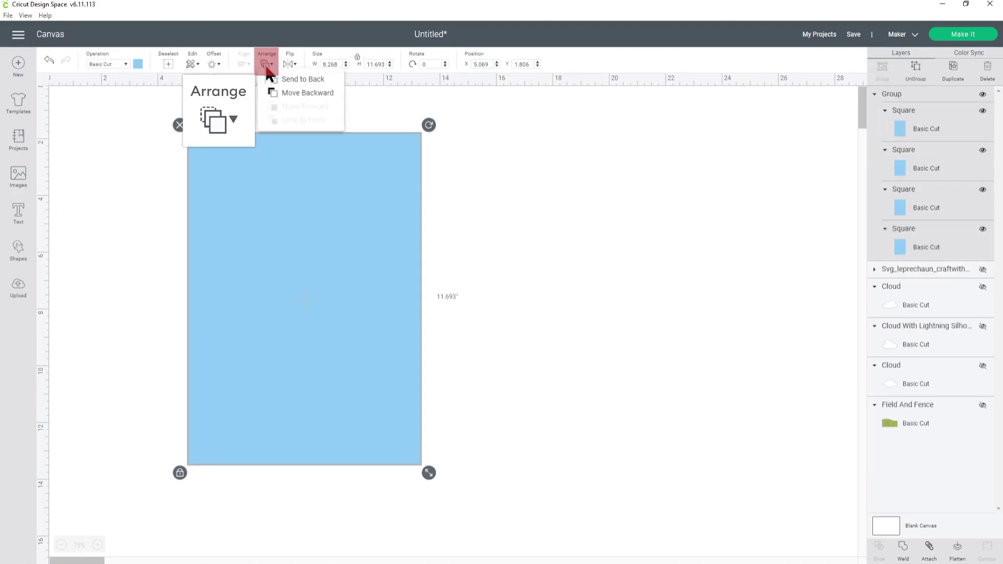
left_click(287, 81)
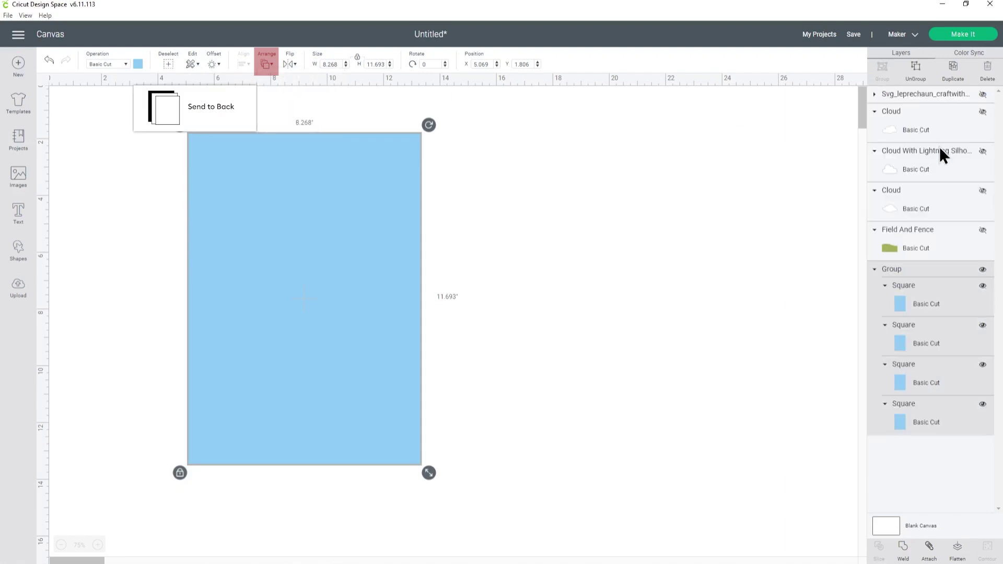
Show the green field, the three clouds and the leprechaun again.
left_click(982, 231)
left_click(982, 191)
left_click(982, 151)
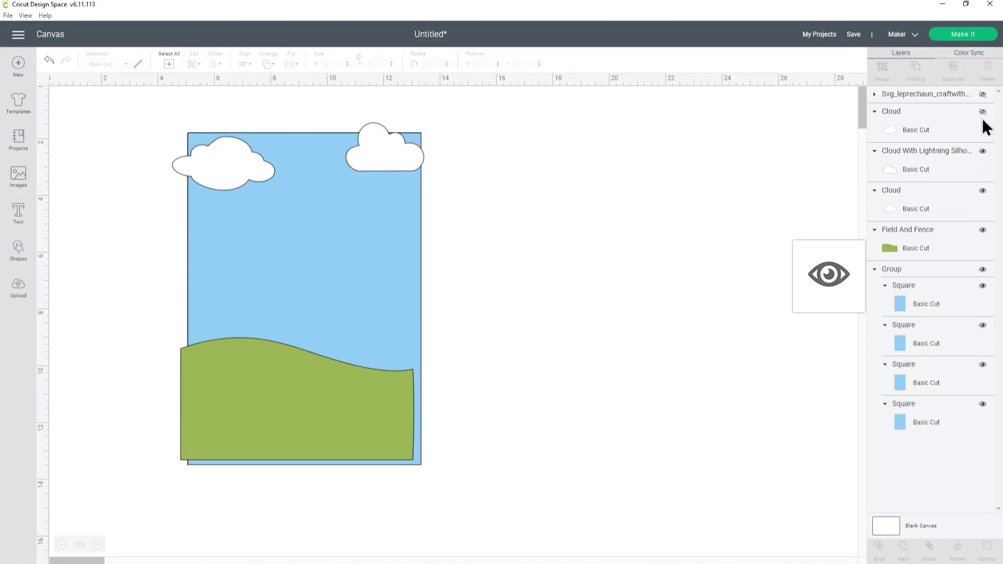
left_click(982, 112)
left_click(981, 94)
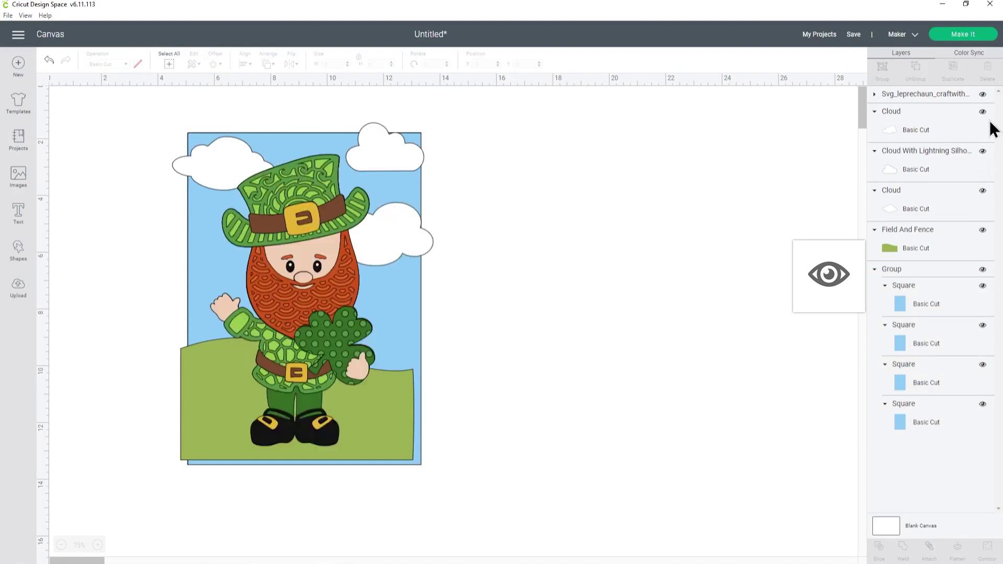
Move the group of blue squares to about X 4.8, Y 1.58 inches so its edges line up with the green field.
left_click(911, 272)
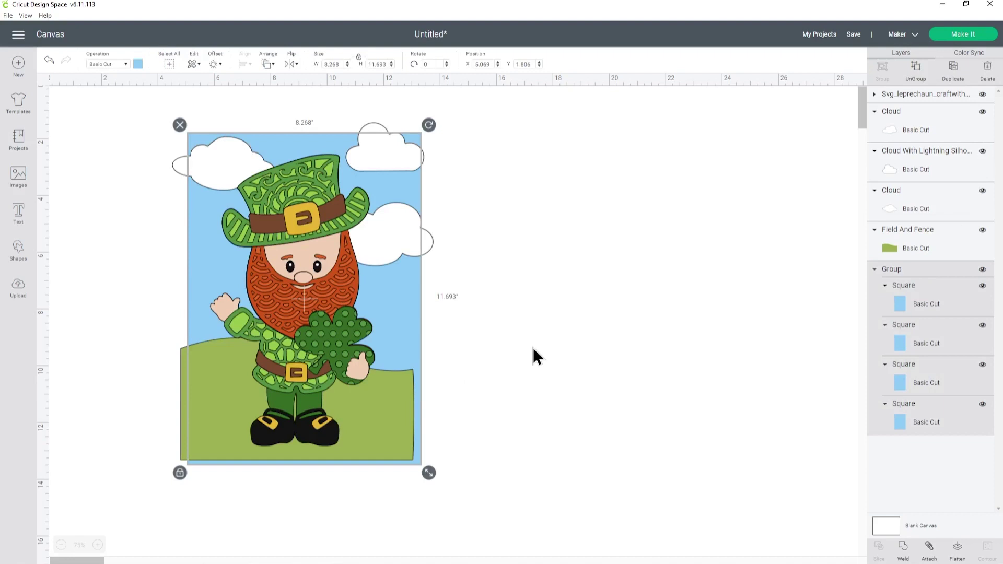
key("Left")
key("Left")
key("Up")
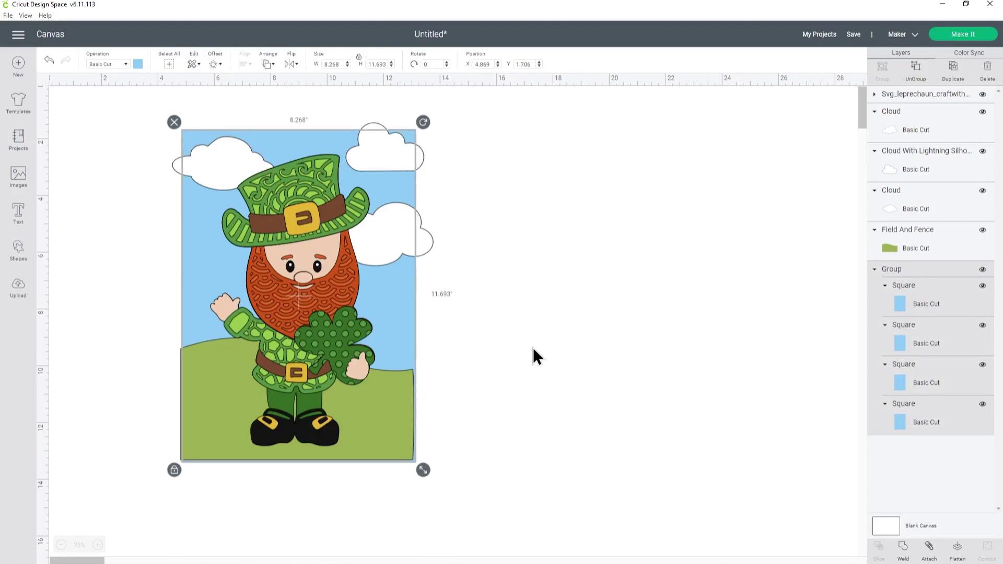
left_click_drag(410, 296, 408, 291)
left_click(480, 293)
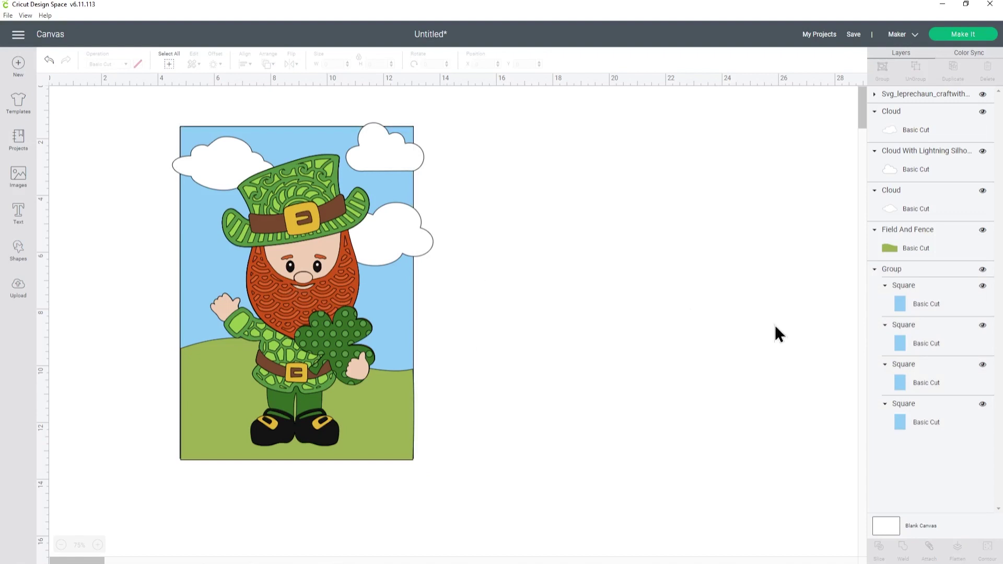
Ungroup the four blue squares and change the topmost square's material colour to yellow.
left_click(905, 269)
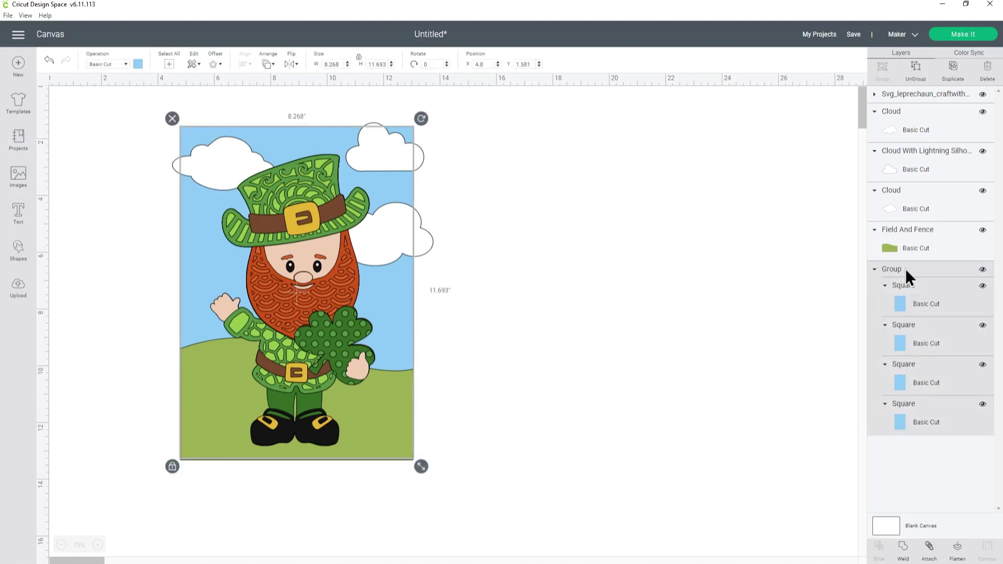
left_click(916, 72)
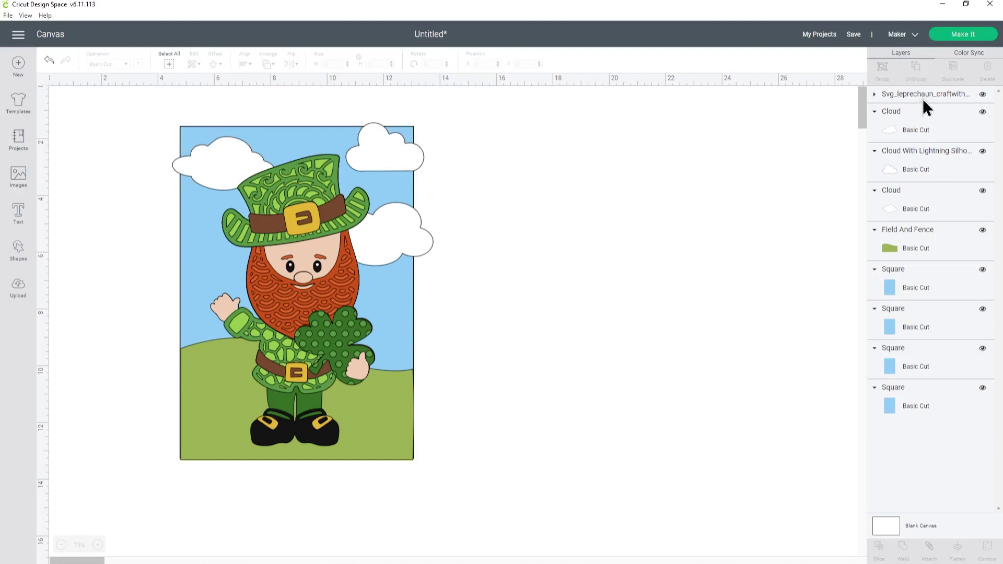
left_click(921, 268)
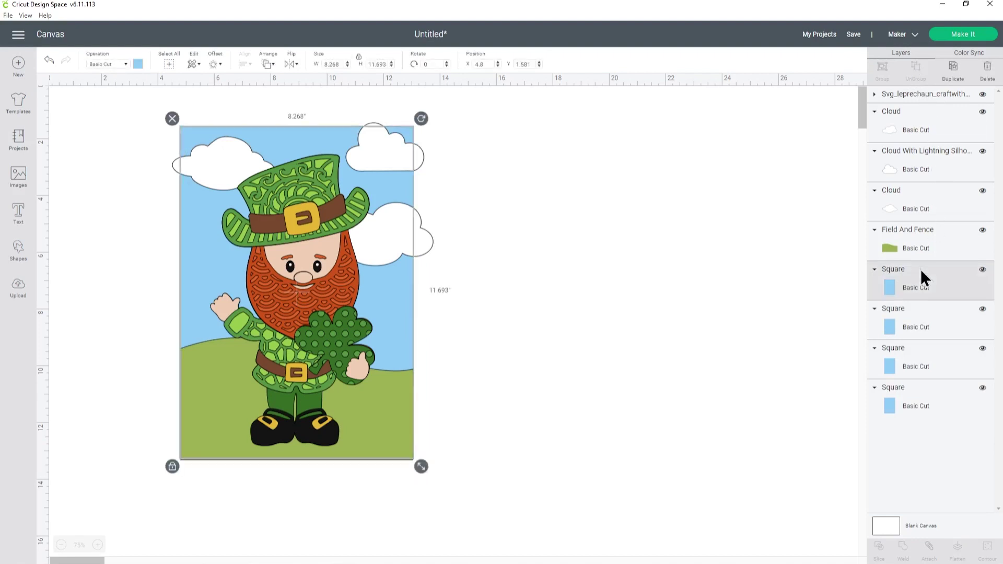
left_click(138, 64)
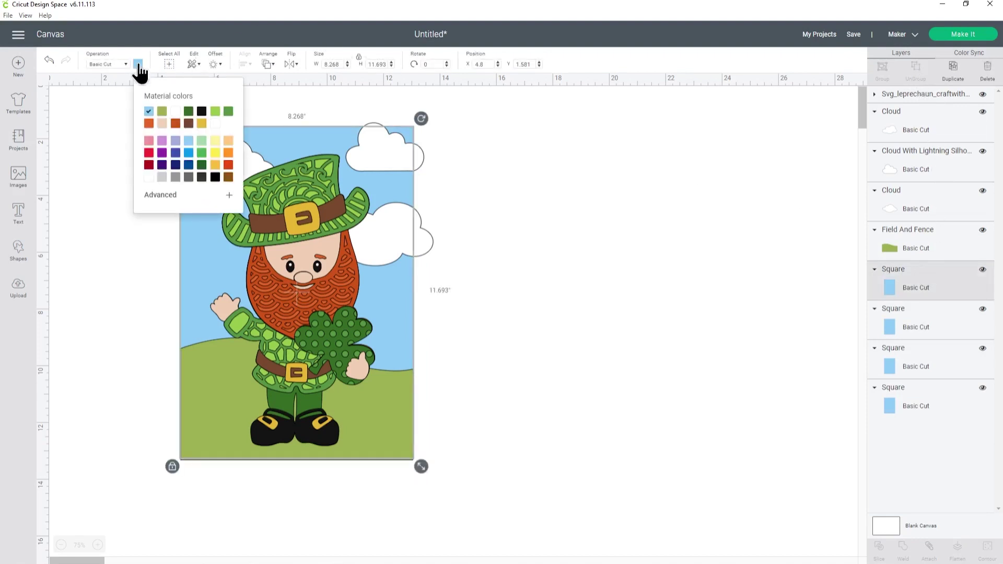
left_click(215, 153)
Change the second square's material colour to light purple and the third square's to red.
left_click(921, 333)
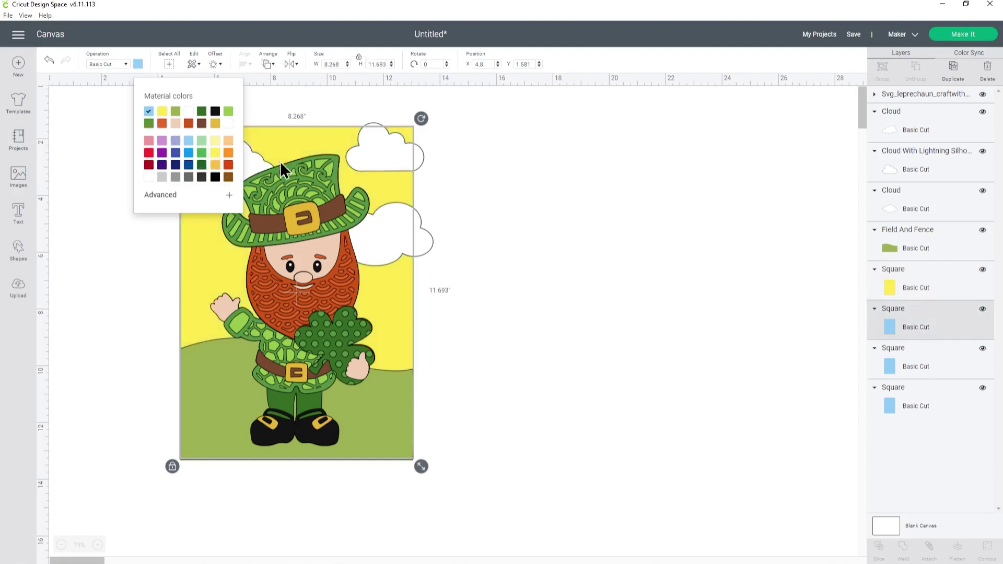
left_click(162, 152)
left_click(950, 363)
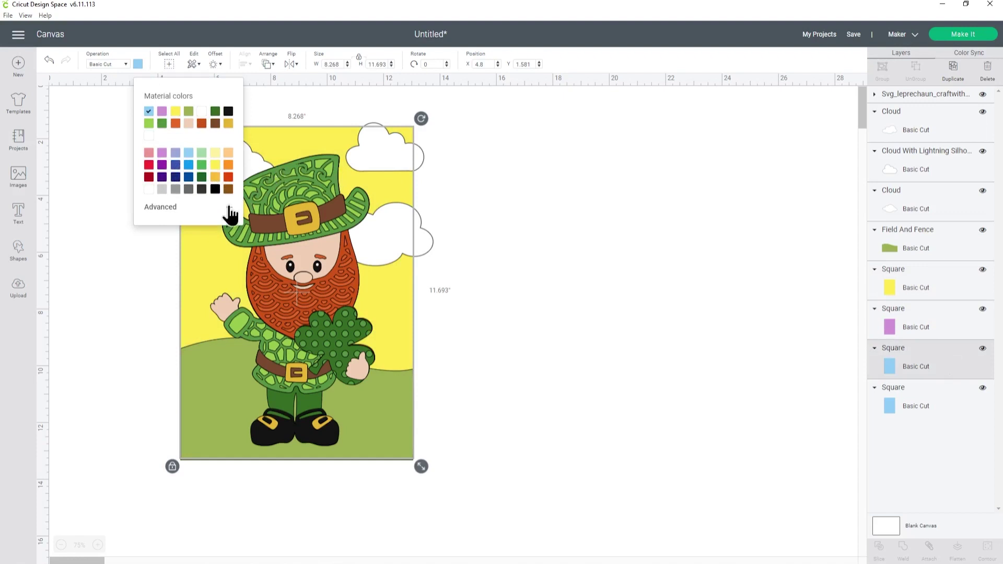
left_click(150, 166)
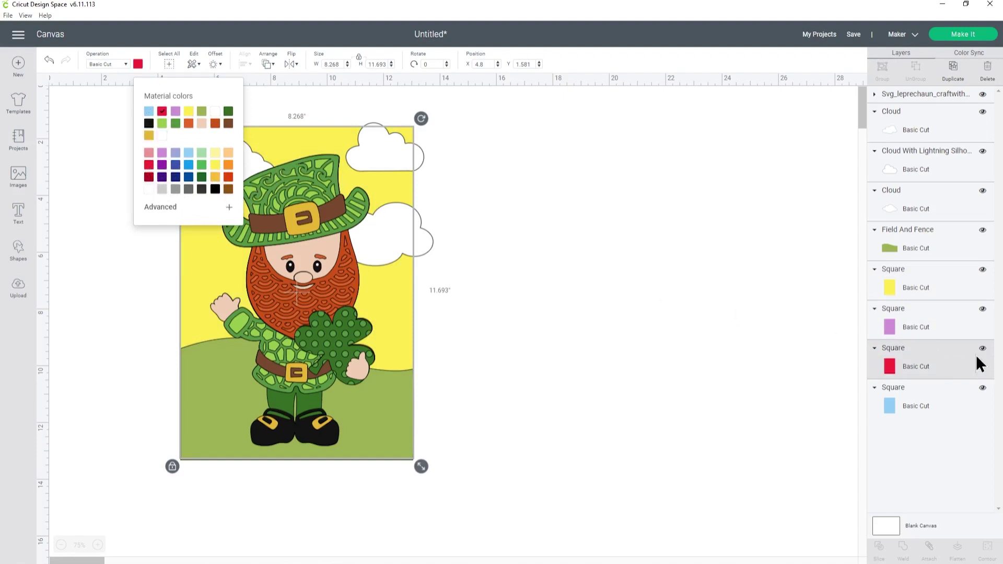
Slice the lowest cloud, beside the leprechaun's hat brim, with the yellow square.
left_click(944, 284)
left_click(617, 232)
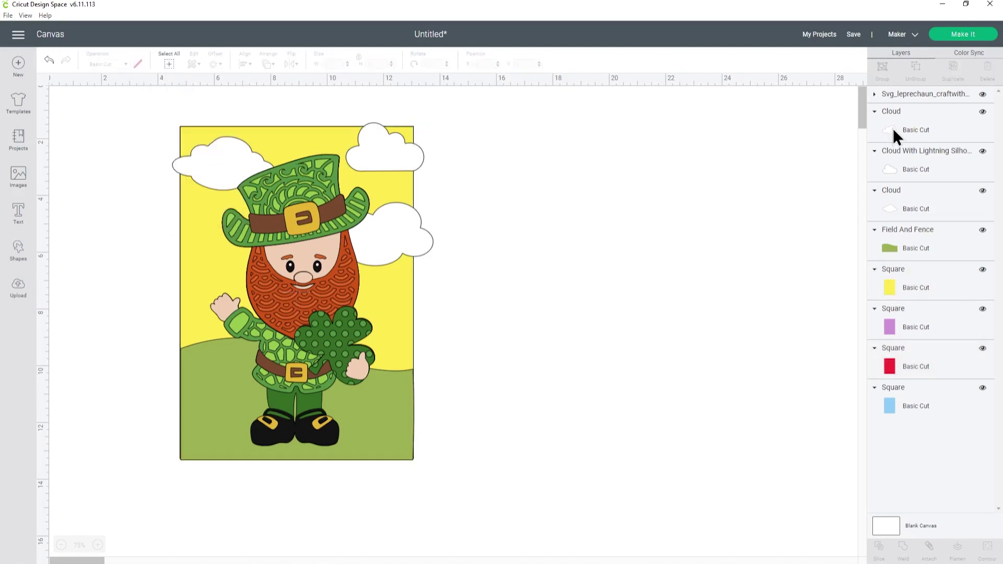
left_click(906, 118)
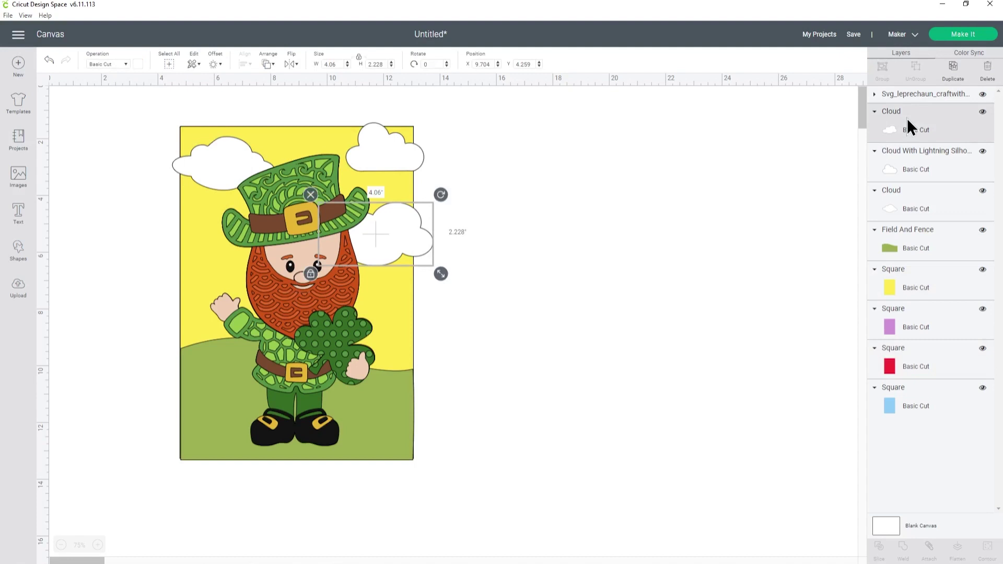
key("shift")
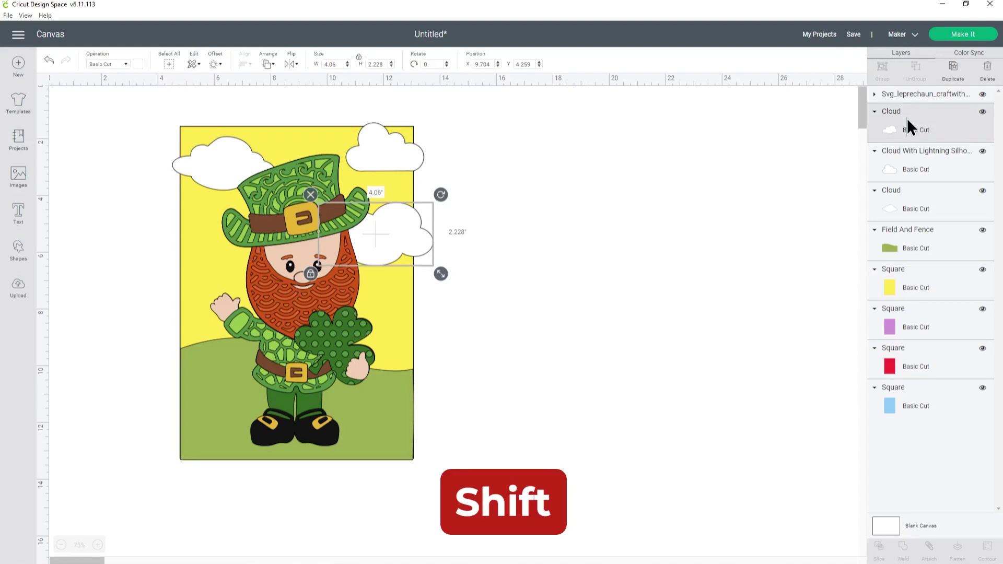
left_click(919, 280, "shift")
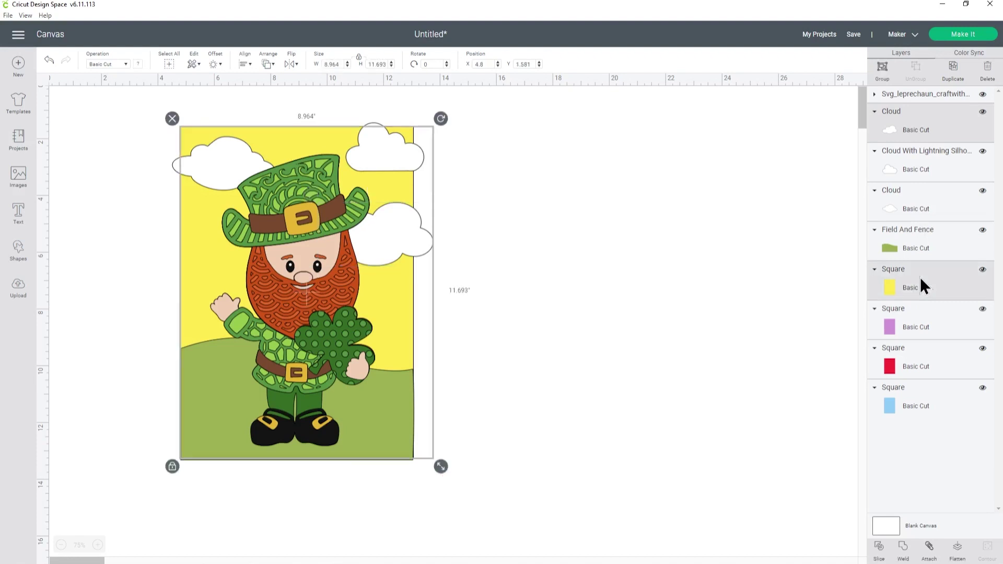
left_click(879, 549)
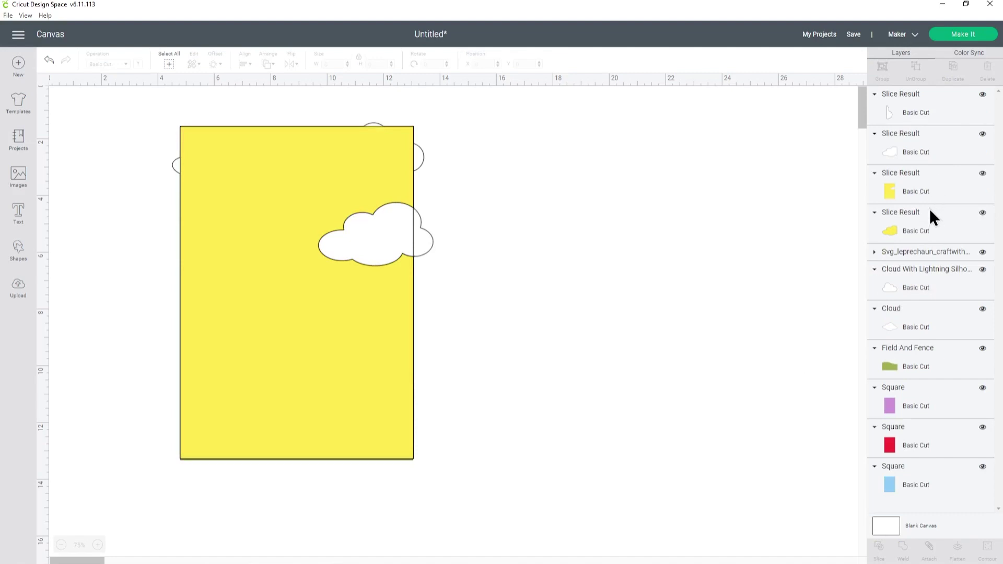
Delete both yellow slice results and the piece of the lowest cloud that overhangs the background's right edge.
left_click(915, 184)
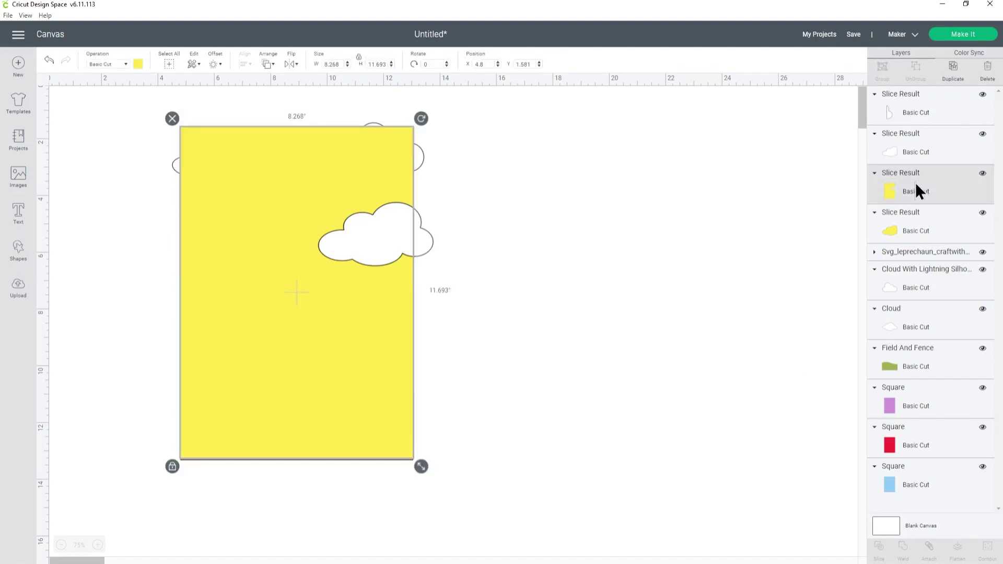
key("Delete")
left_click(916, 184)
key("Delete")
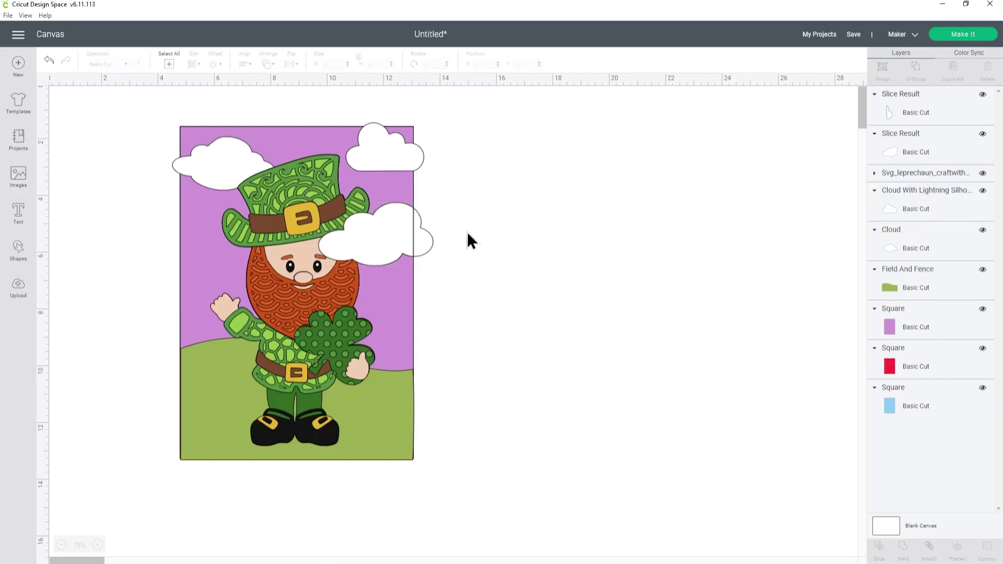
left_click_drag(425, 241, 540, 232)
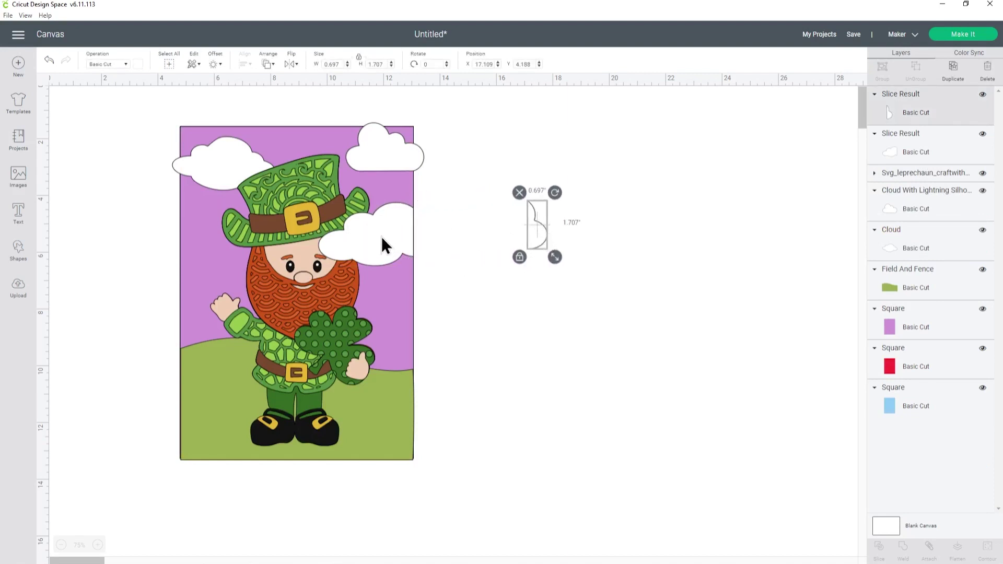
left_click_drag(539, 234, 539, 239)
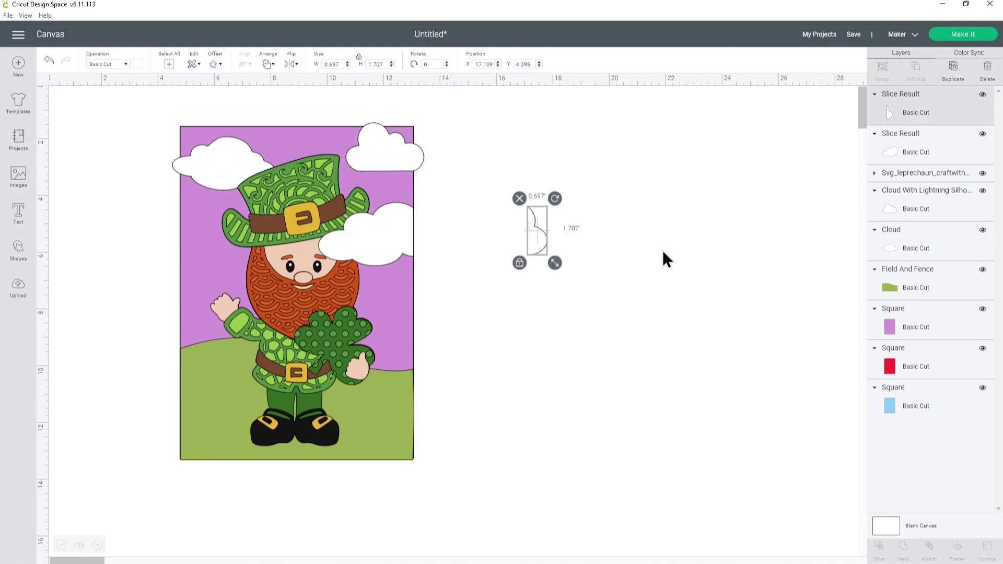
key("Delete")
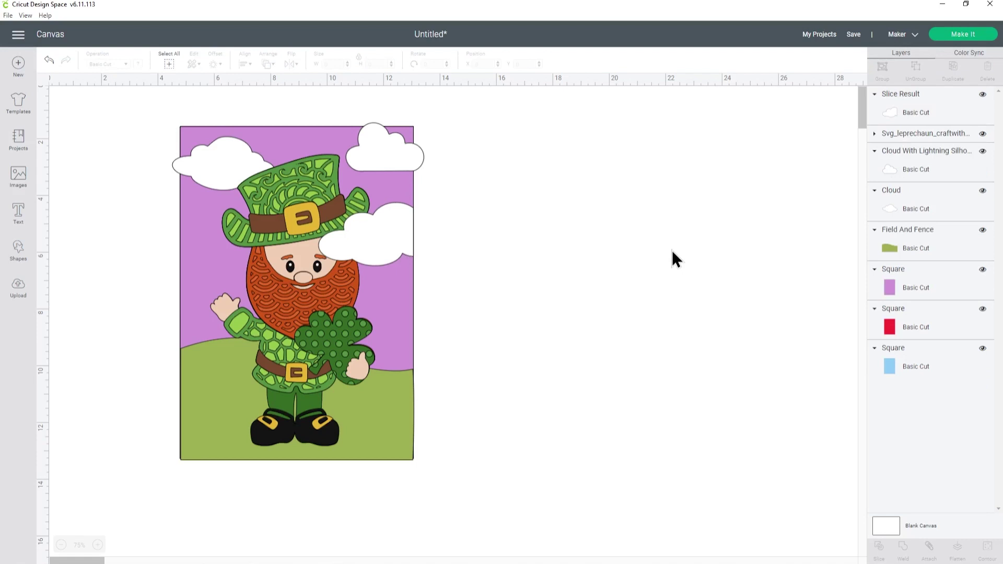
Slice the upper-right cloud with the light purple square.
left_click(898, 165)
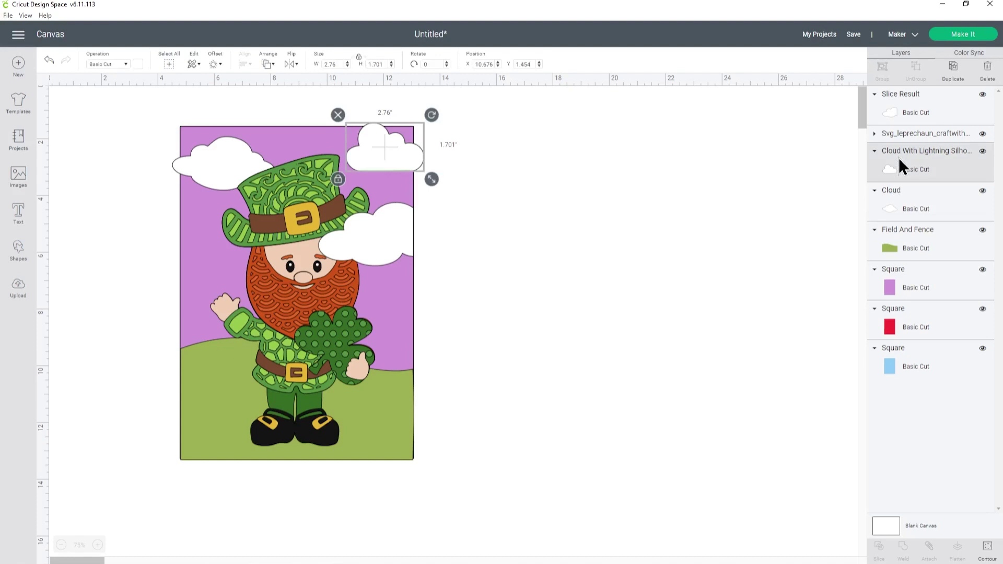
key("shift")
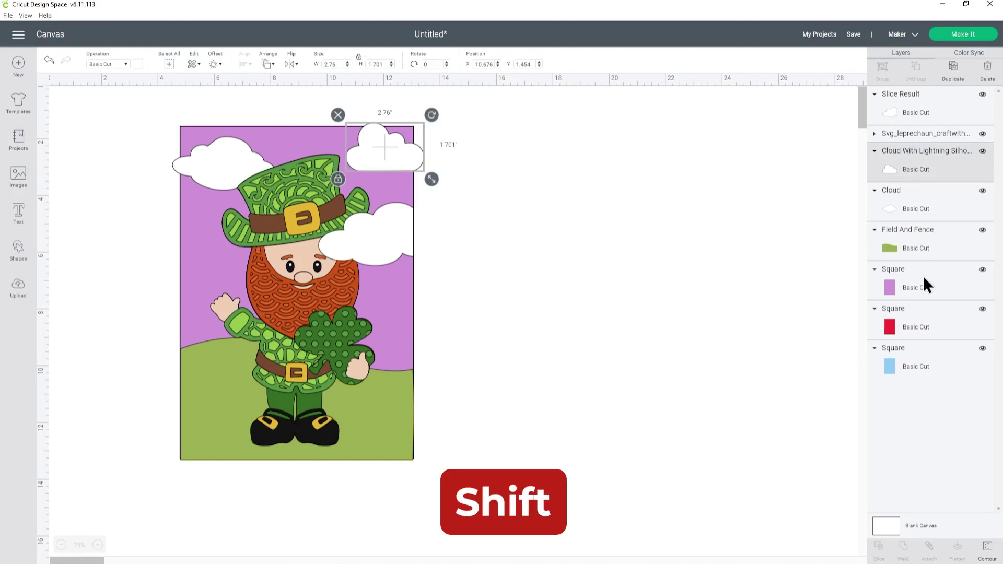
left_click(912, 277, "shift")
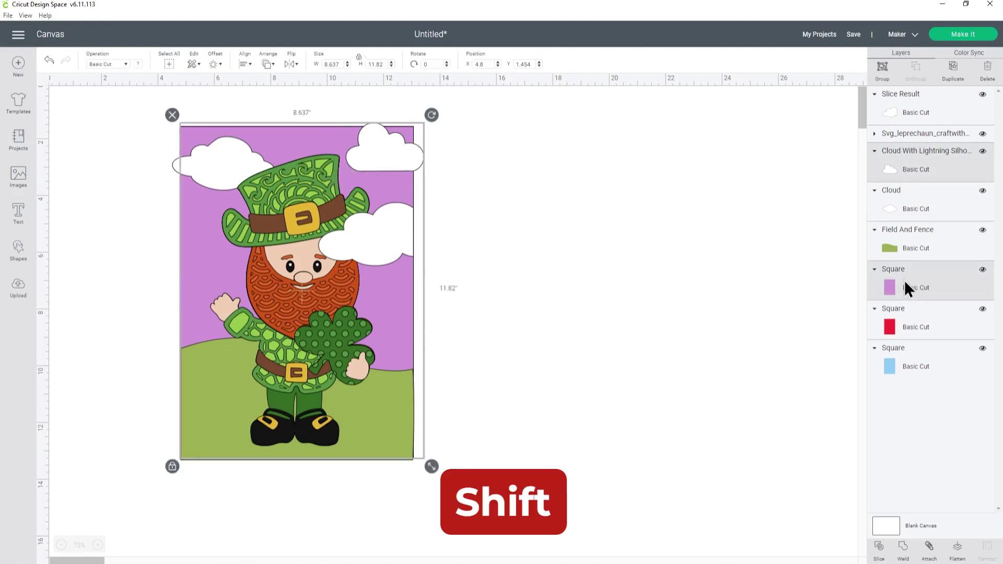
left_click(880, 548)
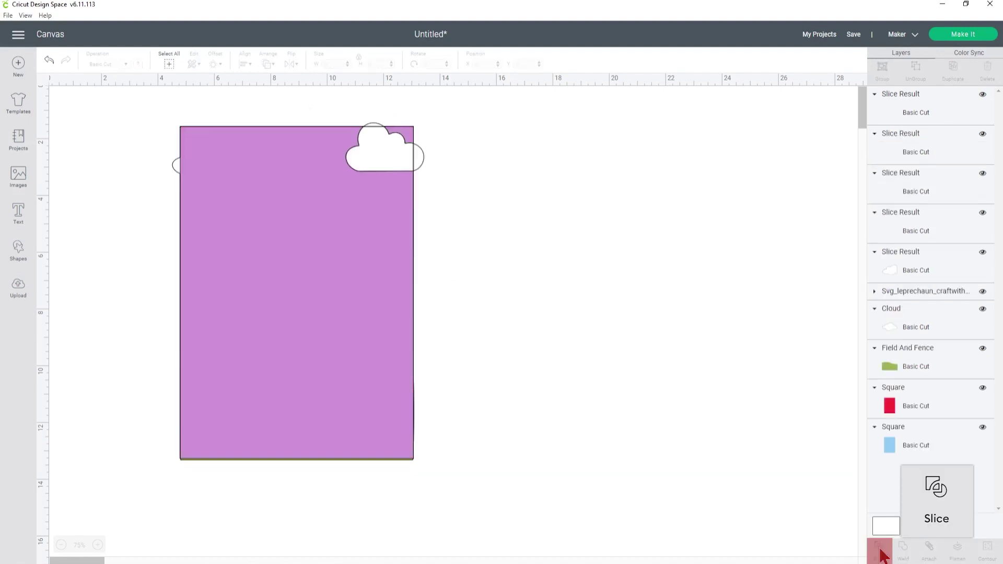
Delete both purple slice results and the upper-right cloud's offcuts outside the background.
left_click(920, 194)
key("Delete")
left_click(915, 187)
key("Delete")
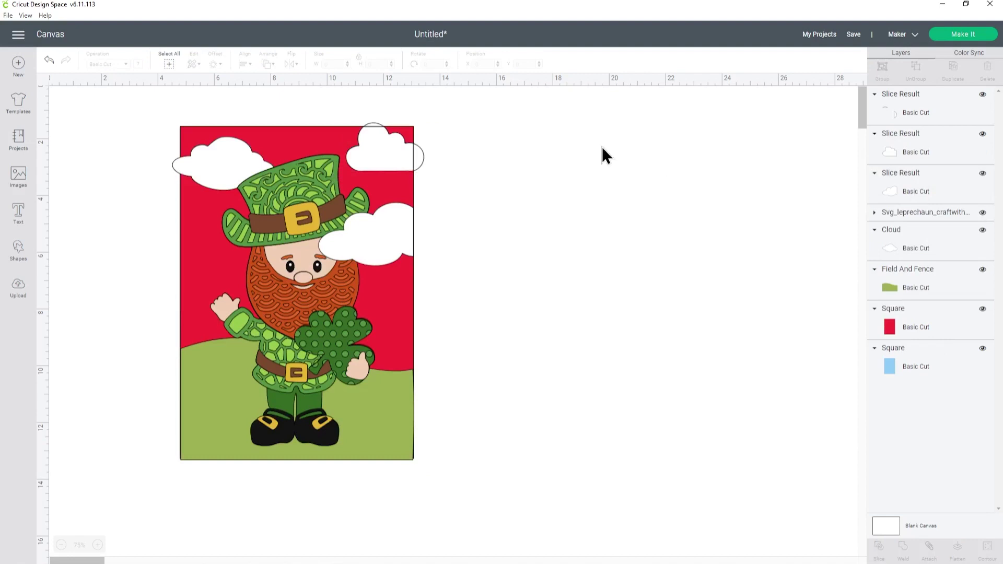
left_click_drag(423, 157, 520, 163)
left_click(590, 171)
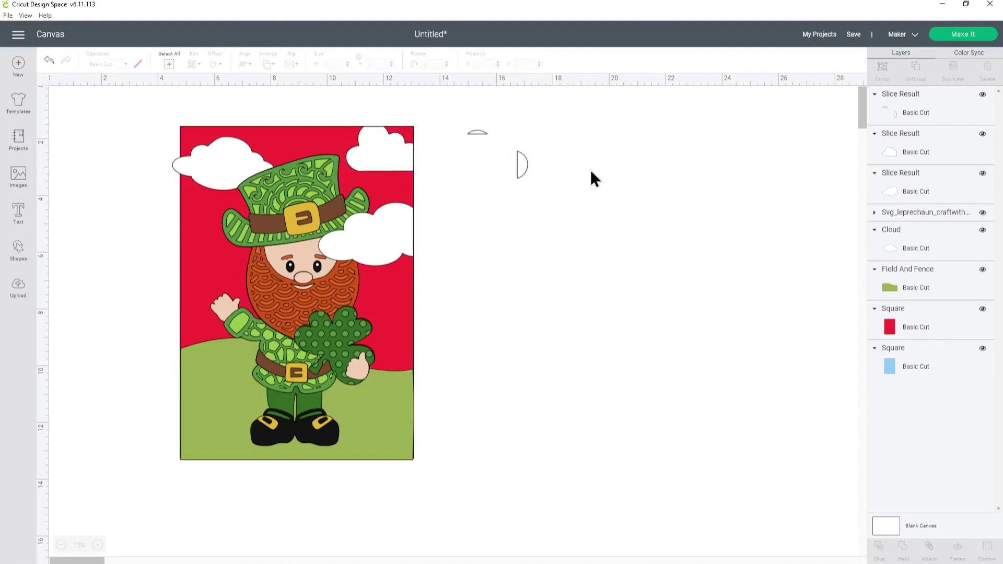
left_click(522, 160)
key("Delete")
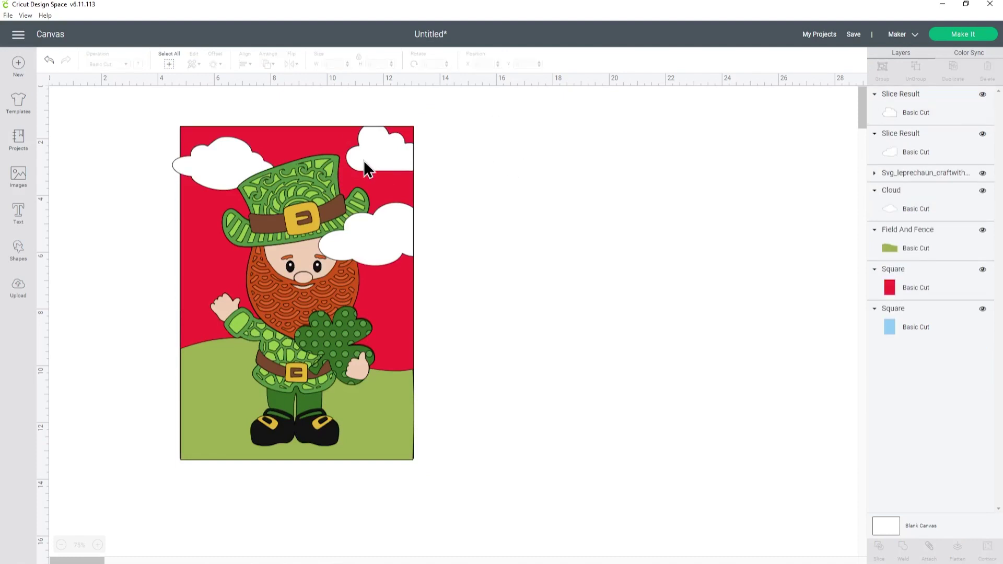
Slice the upper-left cloud with the red square.
left_click(905, 209)
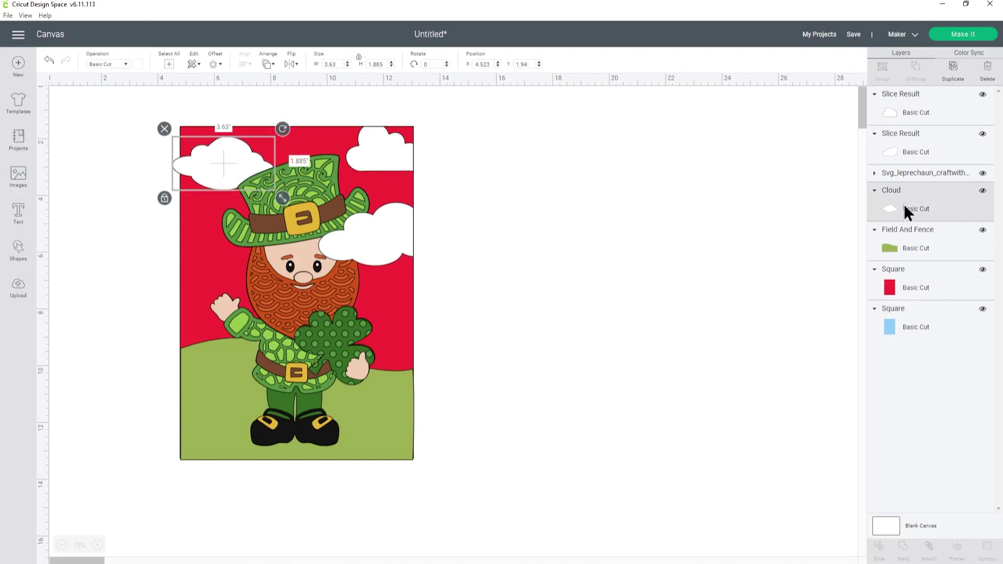
left_click(939, 298, "shift")
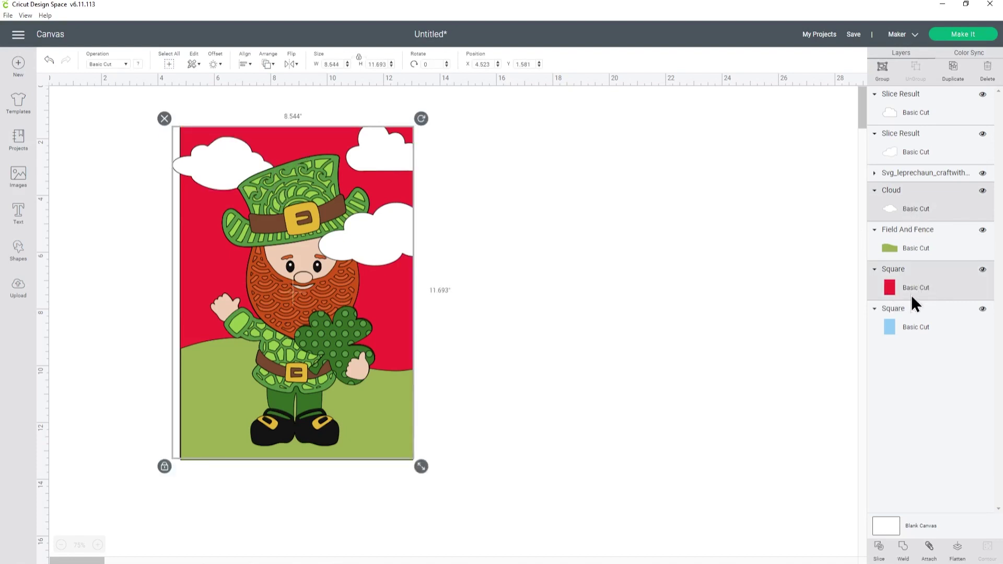
left_click(879, 546)
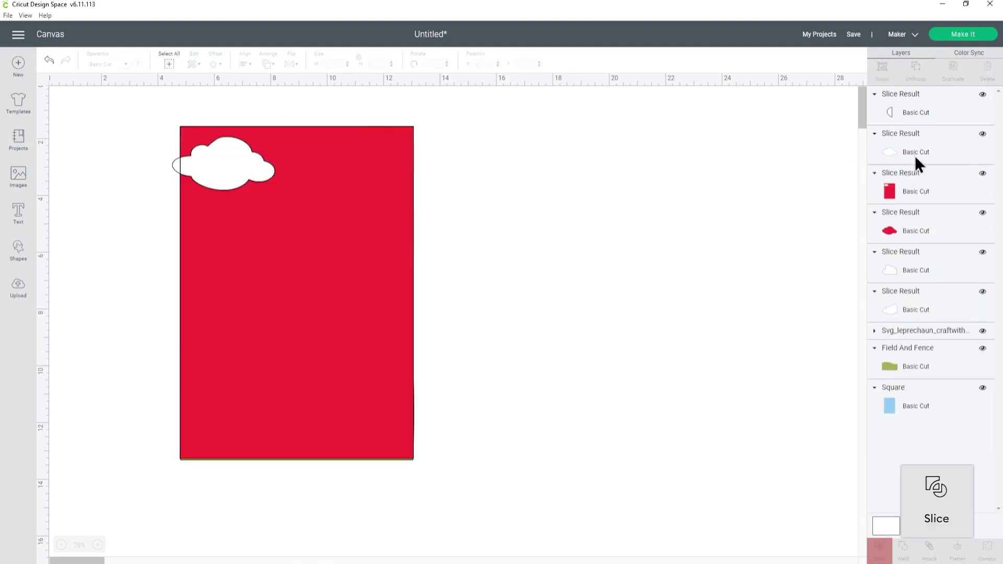
Delete both red slice results and the piece of the upper-left cloud that overhangs the background's left edge.
left_click(901, 202)
key("Delete")
left_click(898, 181)
key("Delete")
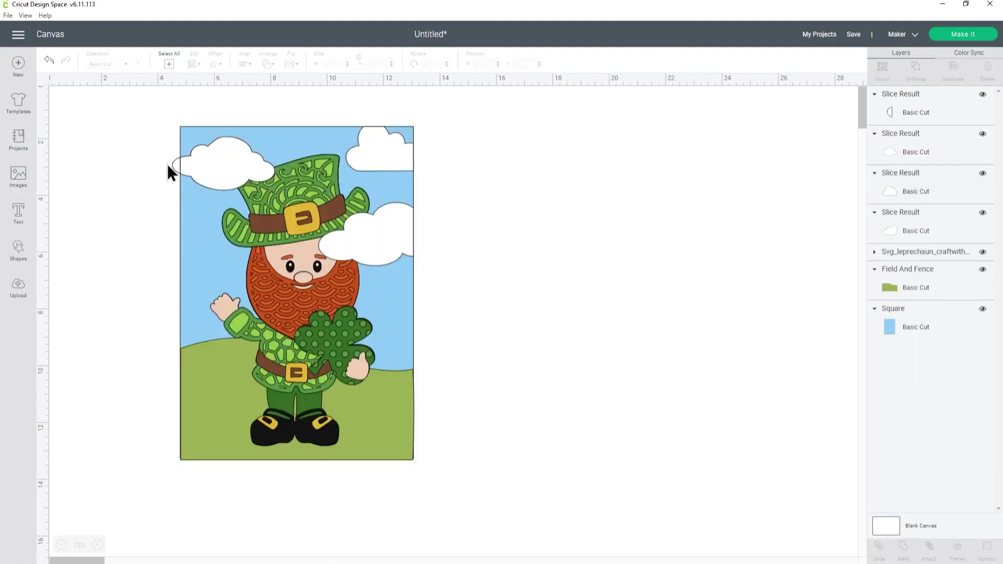
left_click_drag(176, 167, 151, 170)
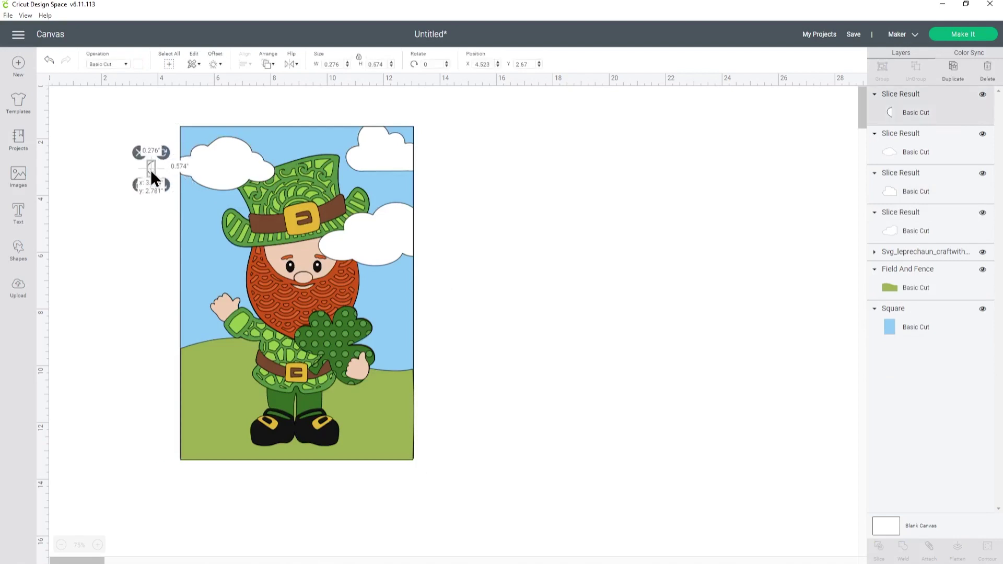
key("Delete")
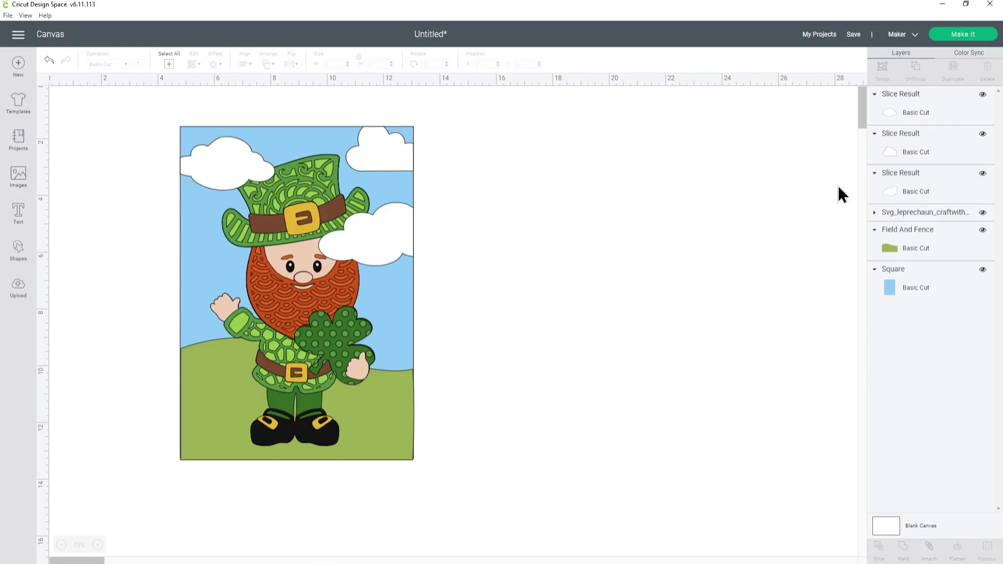
Move the leprechaun group to the front of the layer order, above the three trimmed clouds.
left_click(891, 216)
left_click_drag(892, 213, 907, 102)
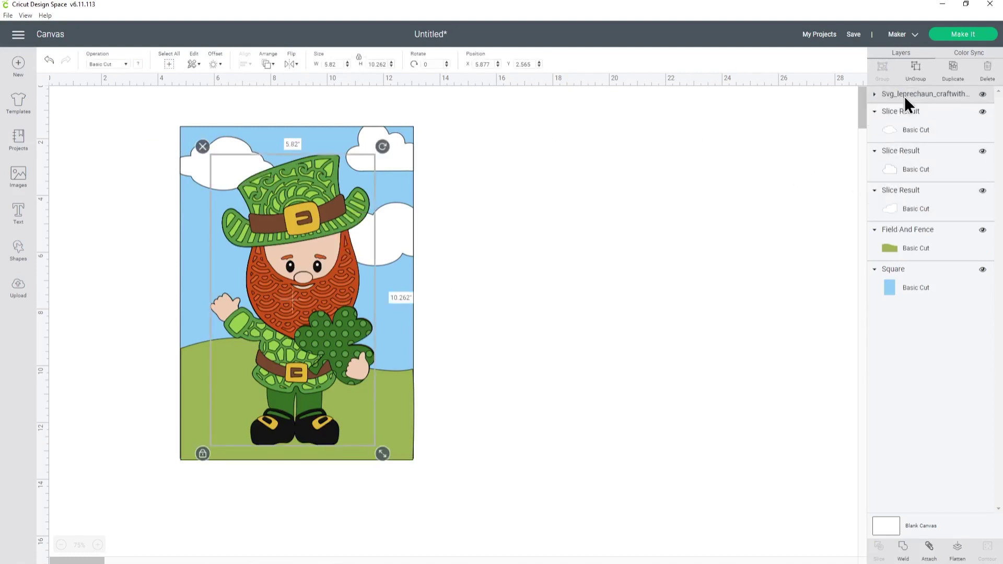
left_click(653, 266)
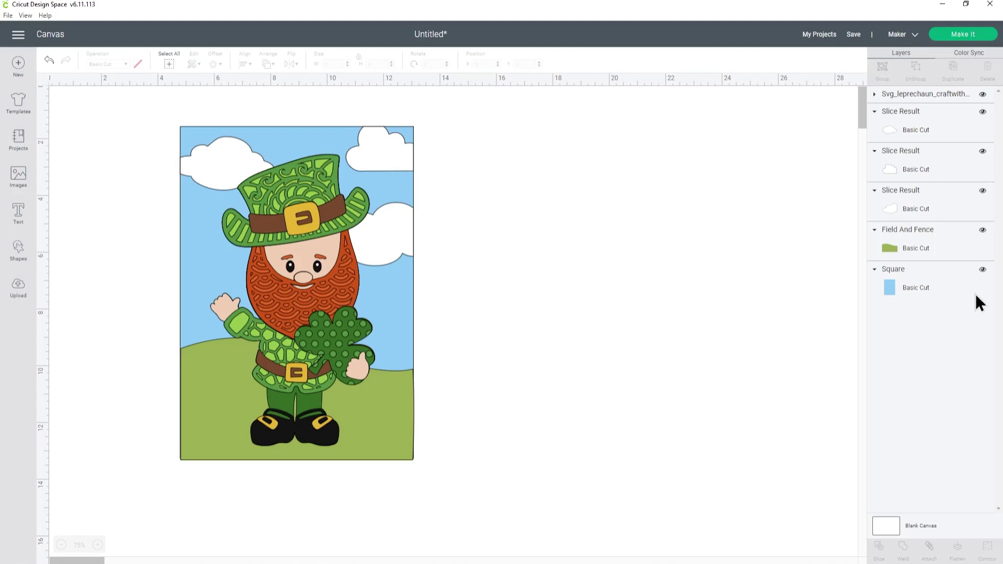
Hide the blue square and change the field's material colour to the leprechaun's light green.
left_click(982, 270)
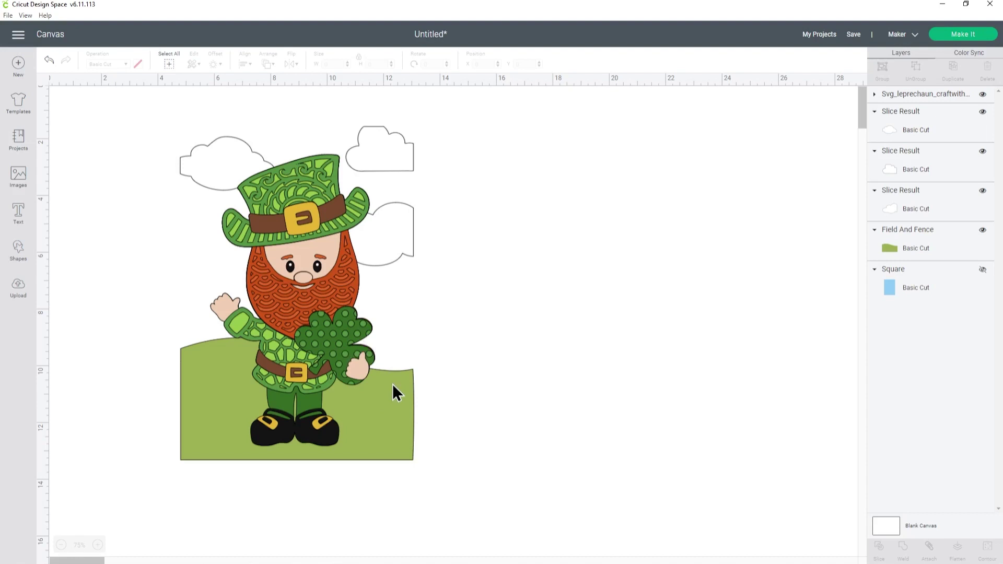
left_click(918, 247)
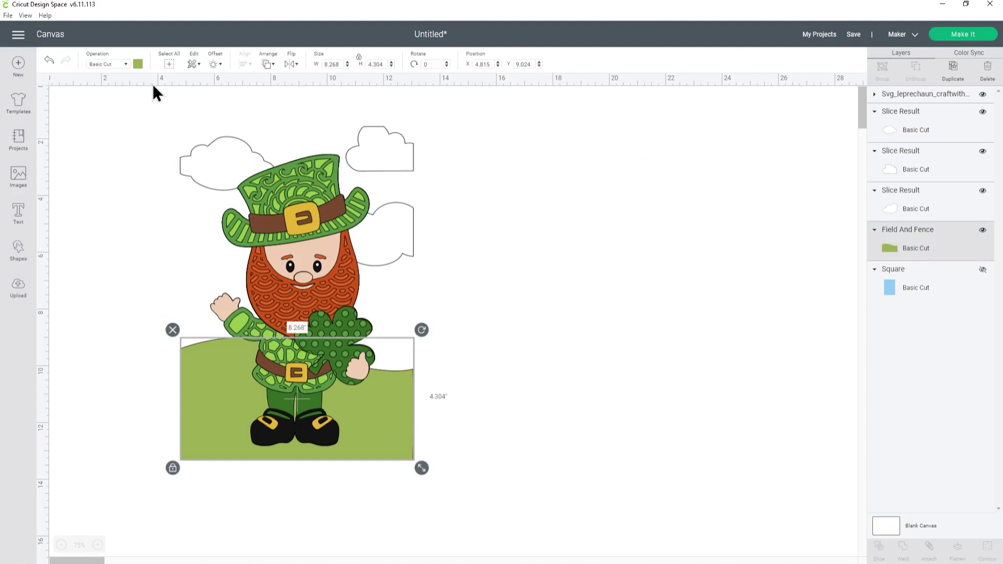
left_click(138, 63)
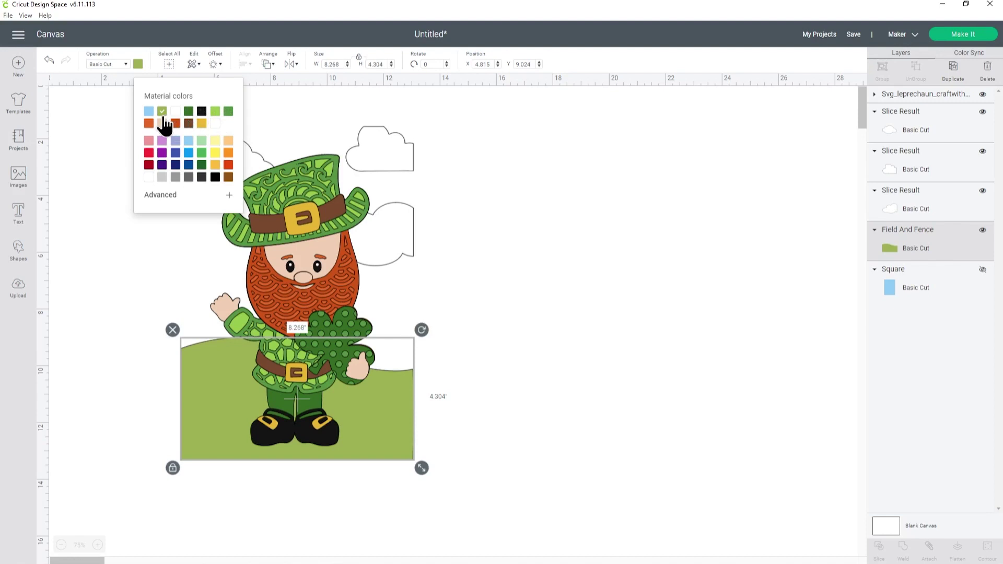
left_click(214, 114)
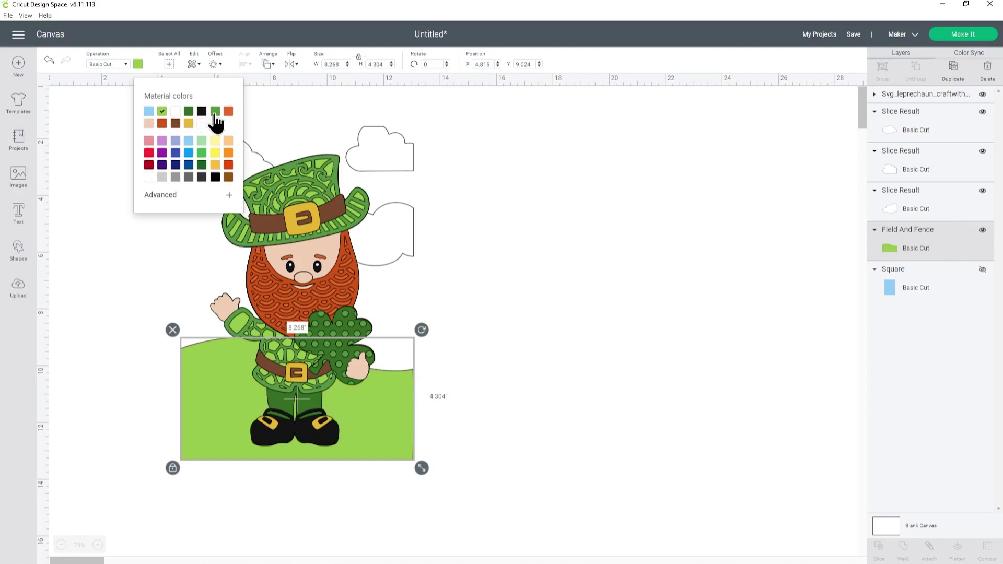
left_click(215, 115)
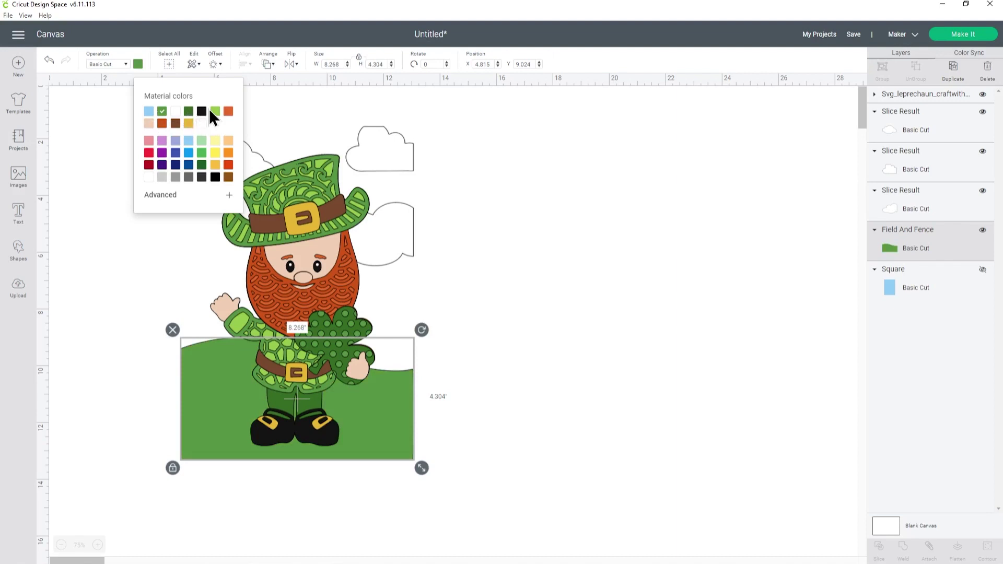
left_click(213, 113)
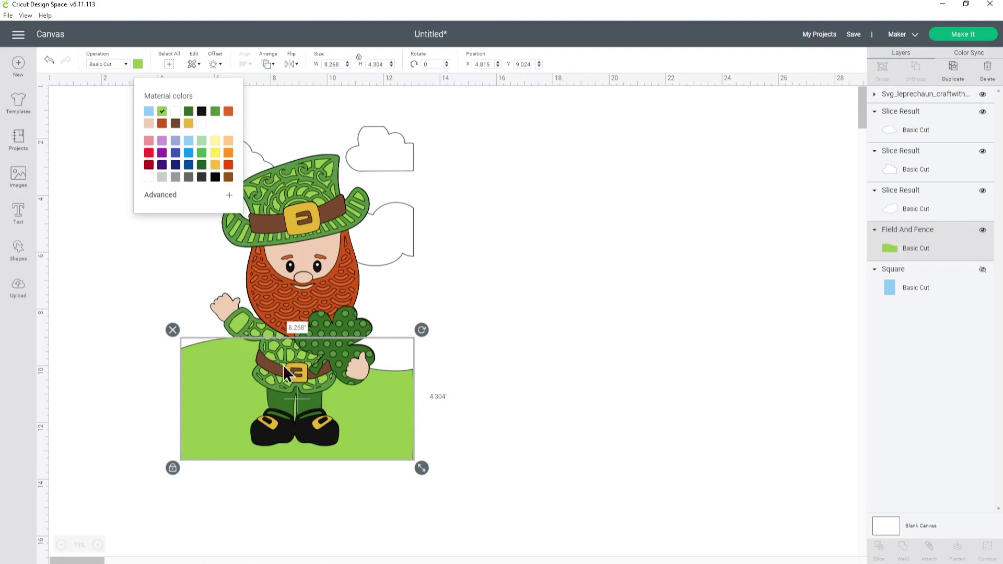
left_click(514, 349)
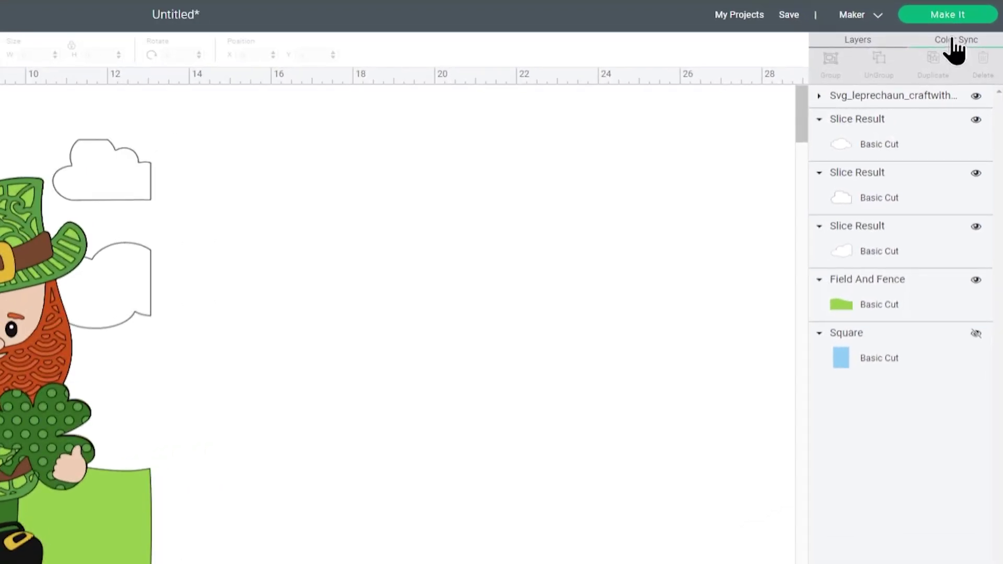
Use Color Sync to match the two white eye ovals to the clouds' white.
left_click(952, 41)
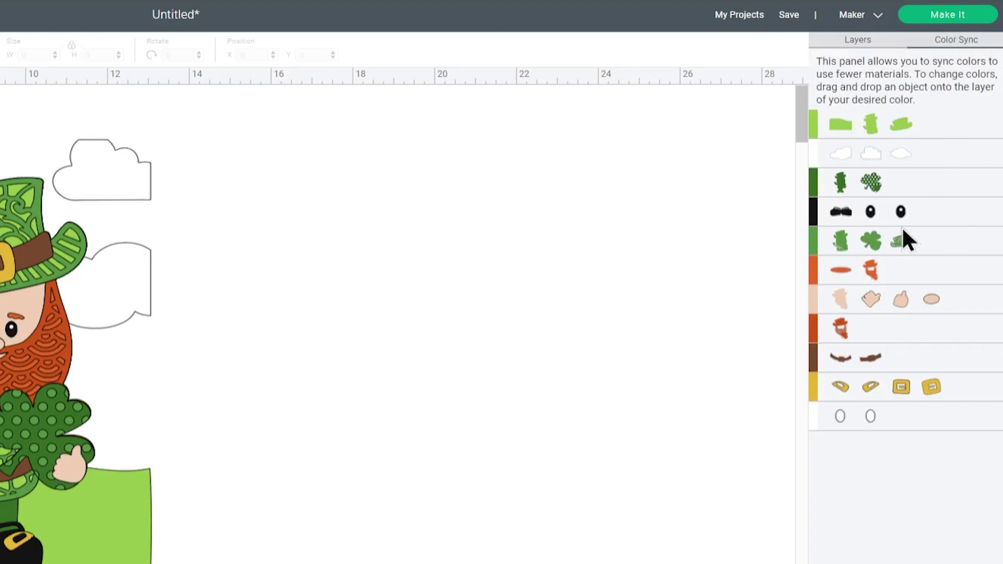
left_click_drag(898, 208, 869, 208)
left_click_drag(839, 416, 928, 155)
left_click_drag(837, 417, 876, 150)
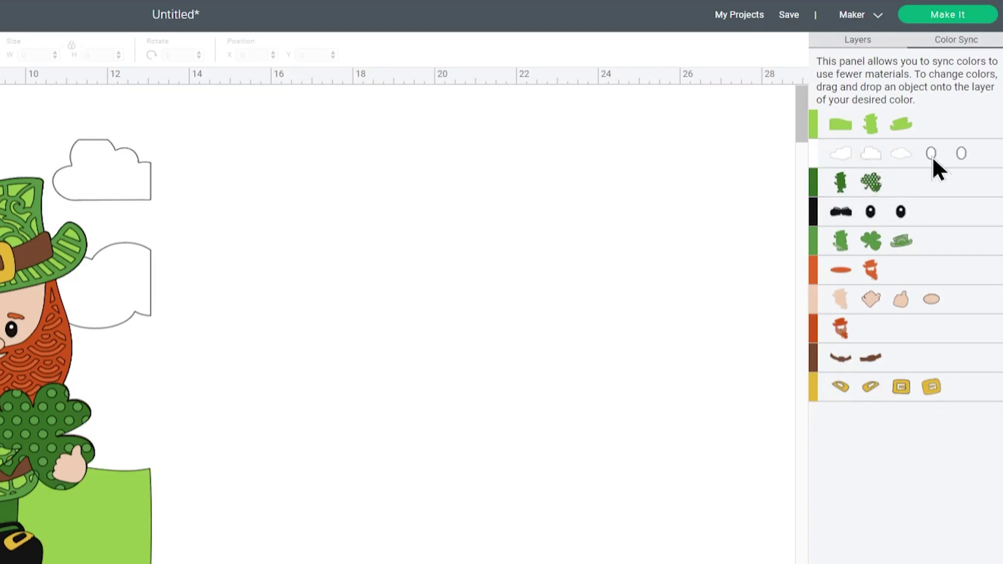
left_click(859, 43)
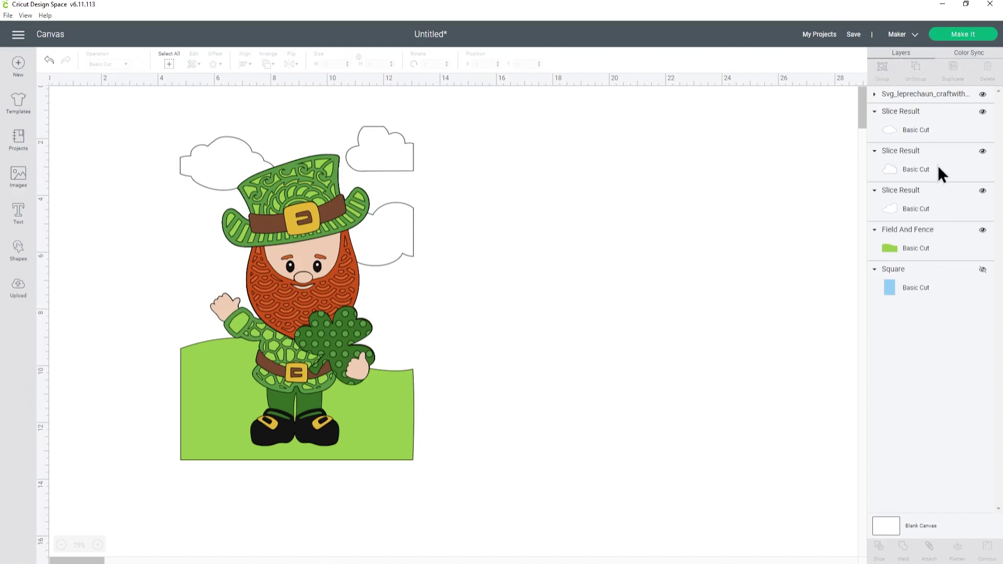
Save the project with the title "Leprechaun test" in the Testing collection.
left_click(855, 39)
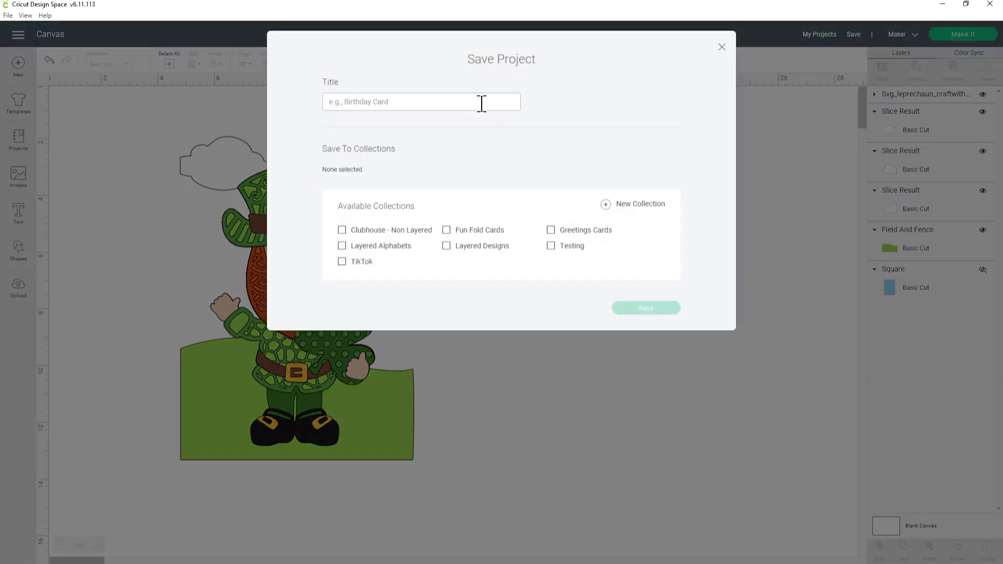
type("Leprech")
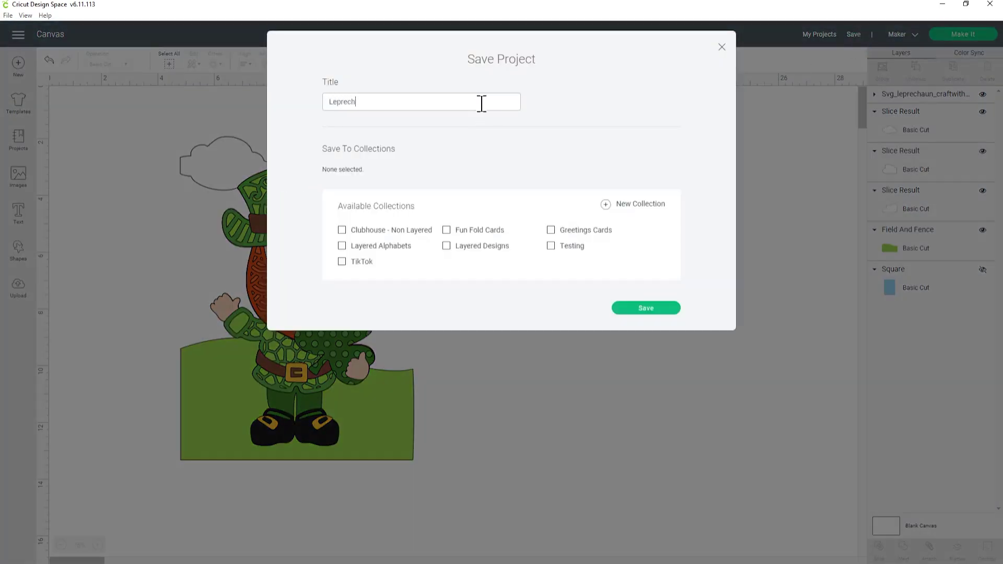
type("aun test")
left_click(551, 246)
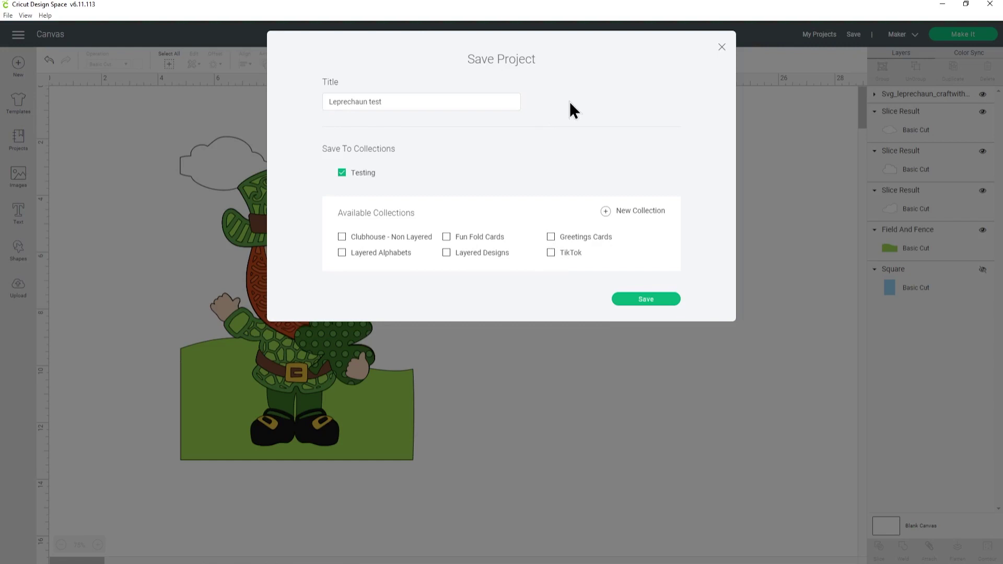
left_click(650, 300)
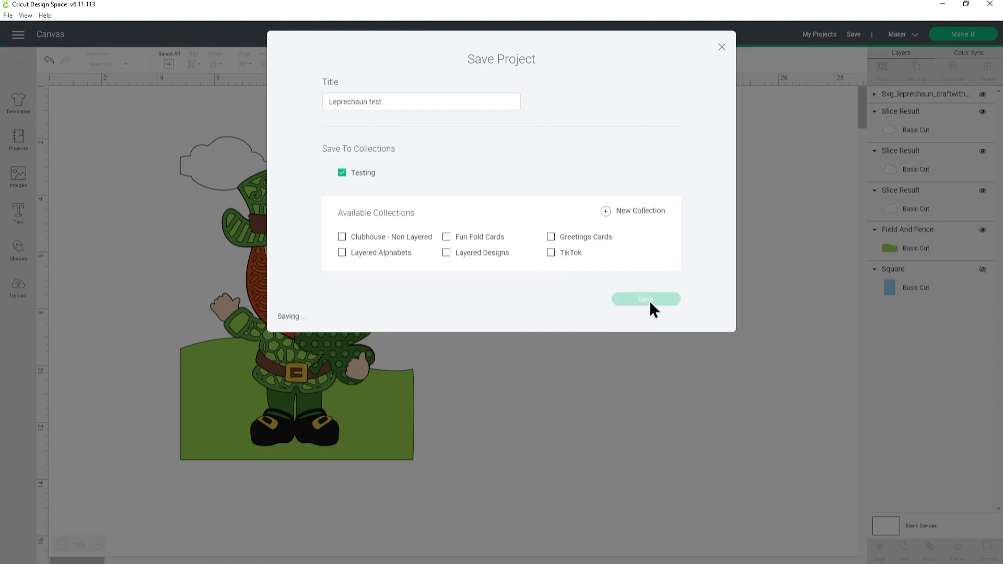